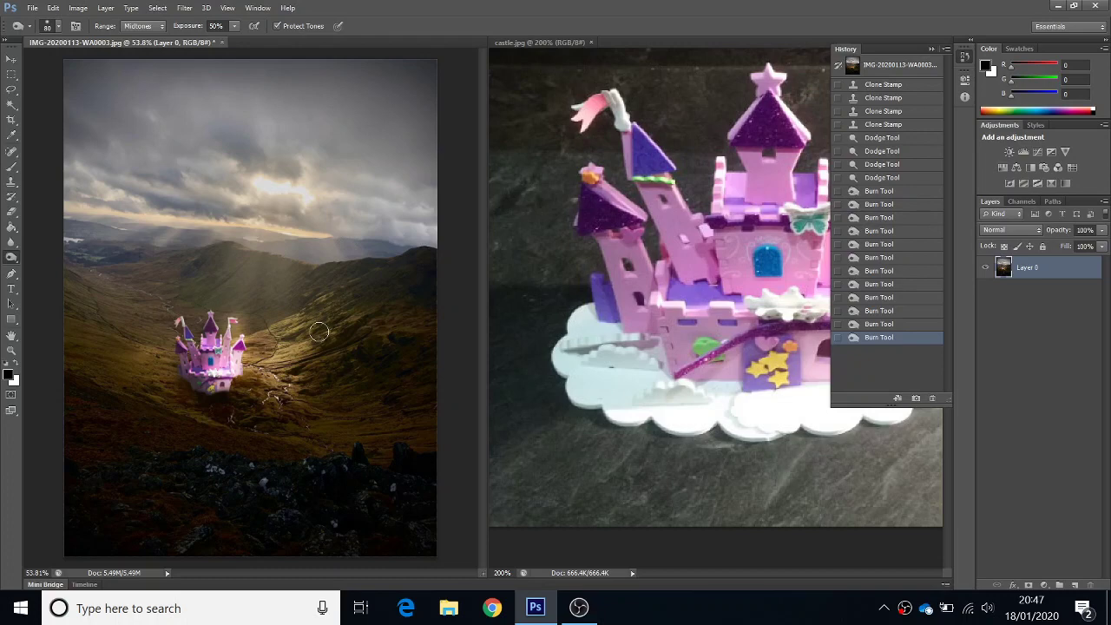
# Revert the mountain valley photo to its opened state using the top History snapshot.
pyautogui.click(922, 70)
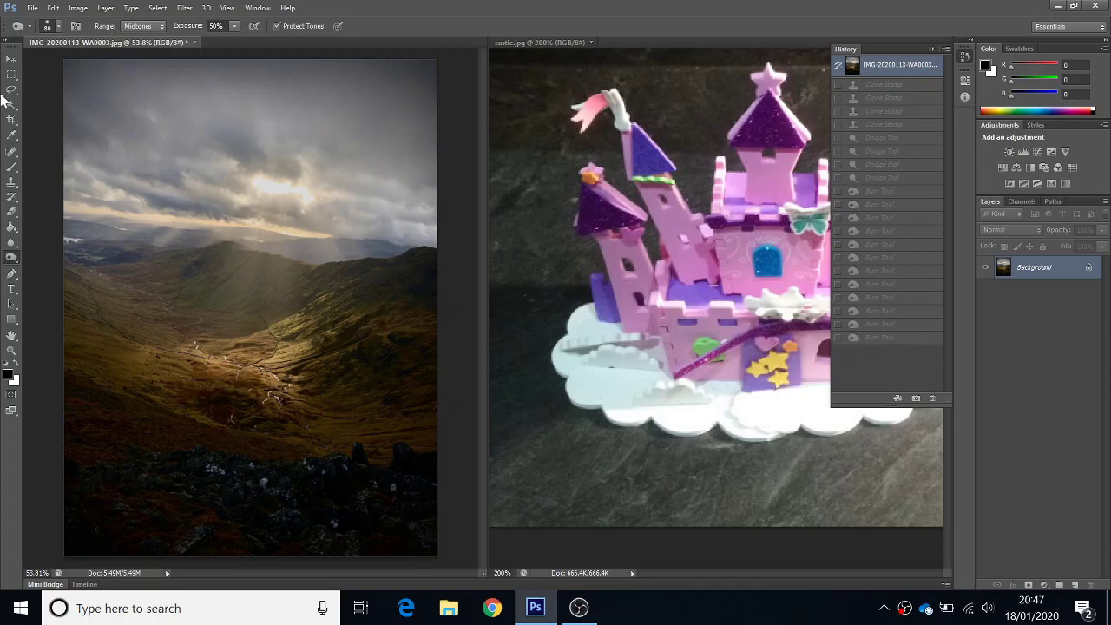
pyautogui.click(11, 62)
# Convert castle.jpg's locked Background into an editable layer named Layer 0.
pyautogui.click(602, 314)
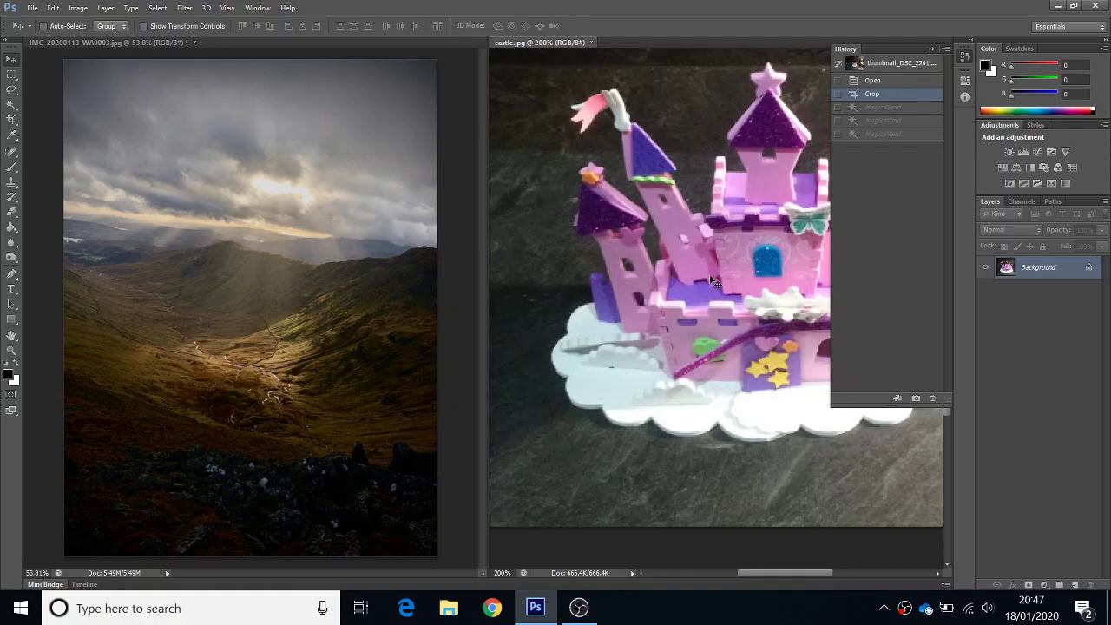
pyautogui.doubleClick(1074, 273)
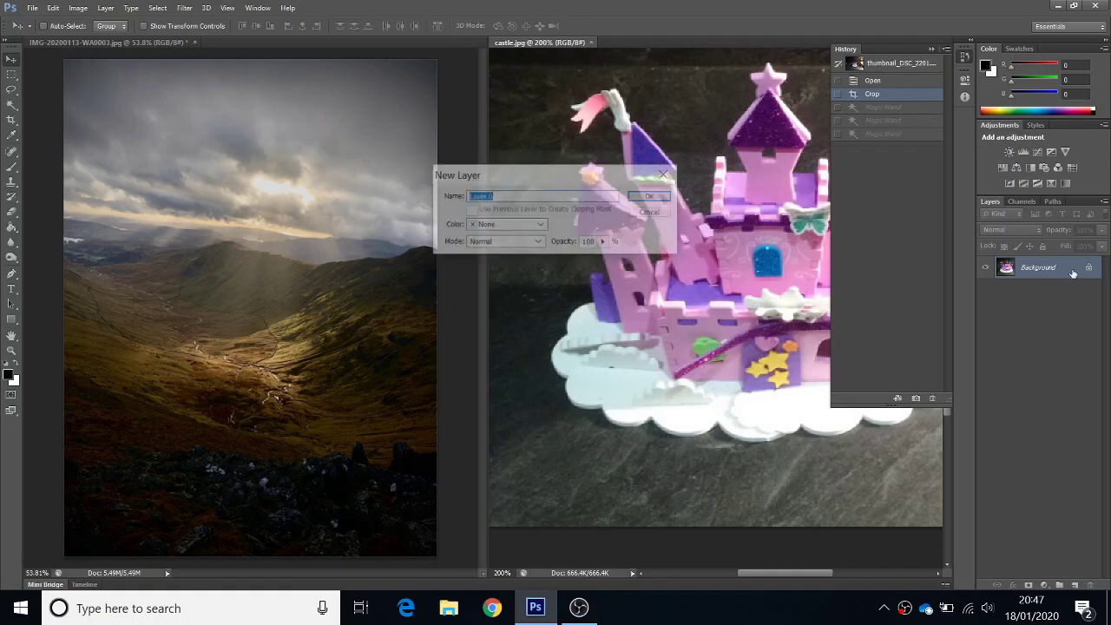
pyautogui.press('Return')
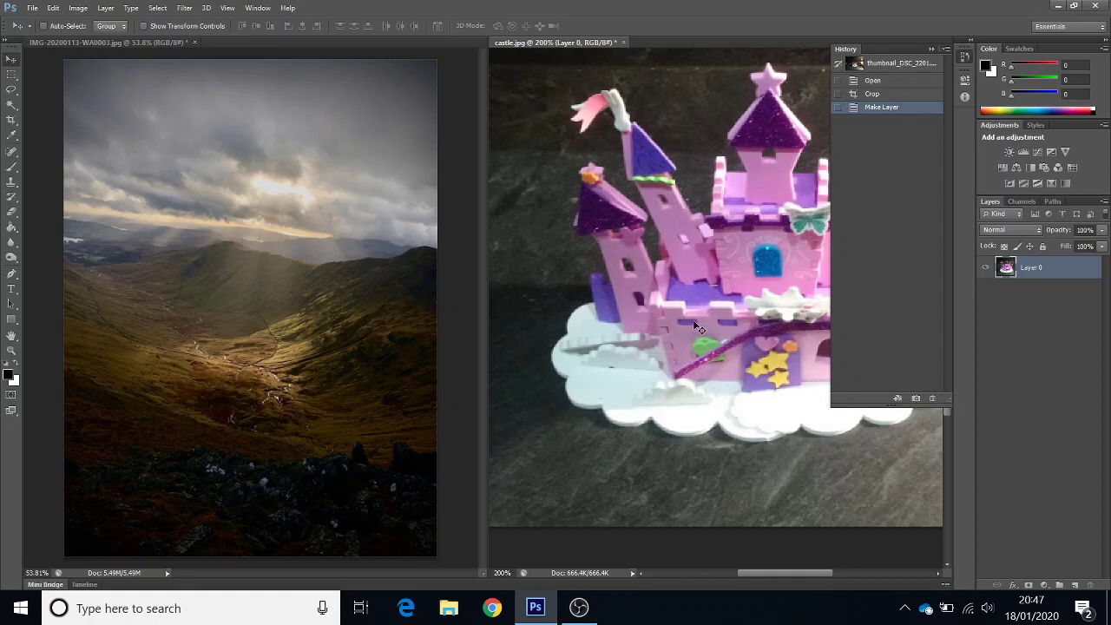
# Drag the castle into the valley image as Layer 1 and scale it down to about 90%.
pyautogui.moveTo(697, 327); pyautogui.dragTo(240, 391)
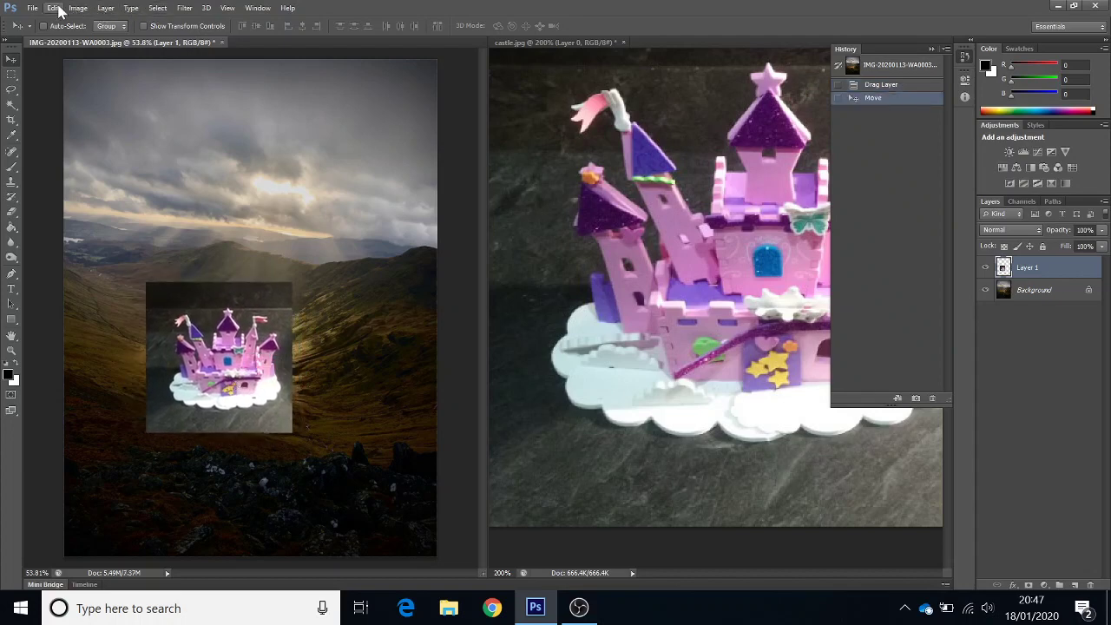
pyautogui.click(53, 7)
pyautogui.moveTo(157, 353)
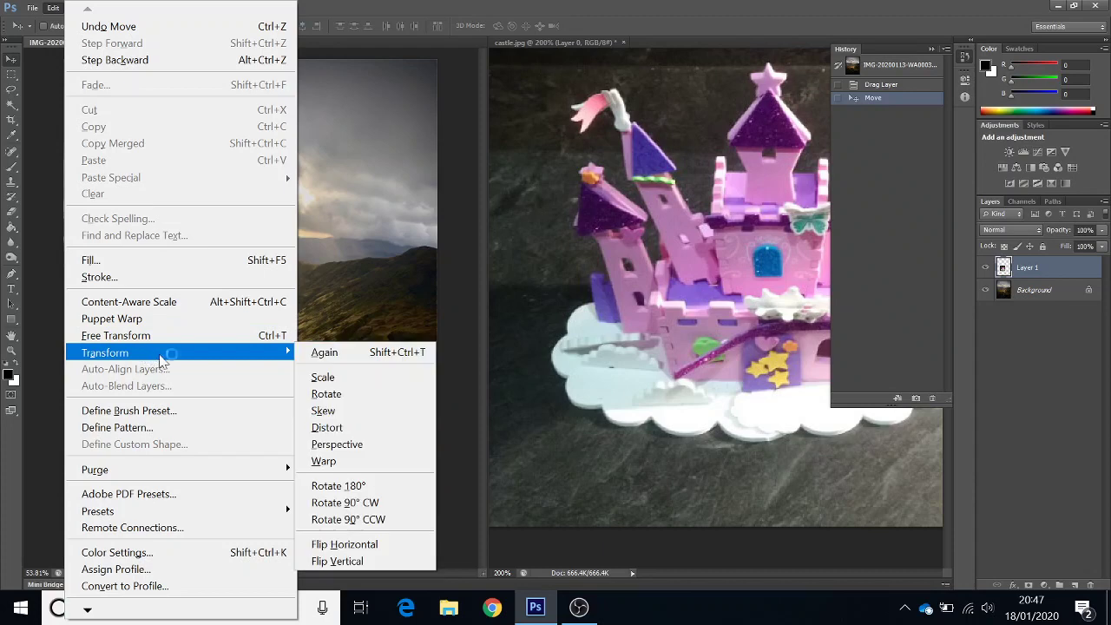
pyautogui.click(330, 378)
pyautogui.moveTo(292, 283); pyautogui.dragTo(278, 298)
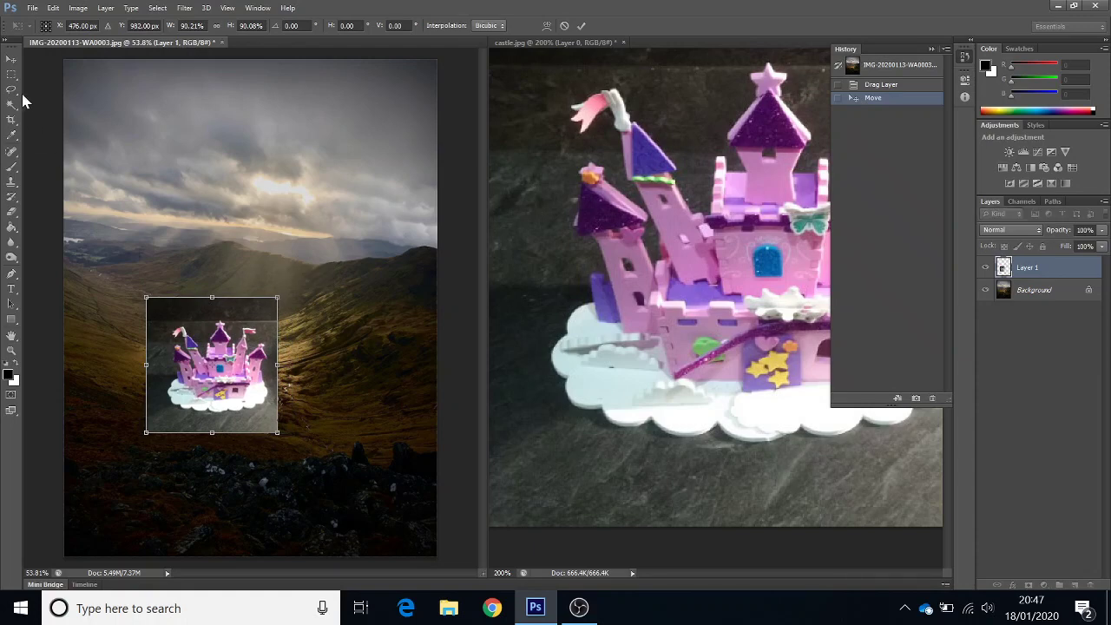
pyautogui.click(12, 66)
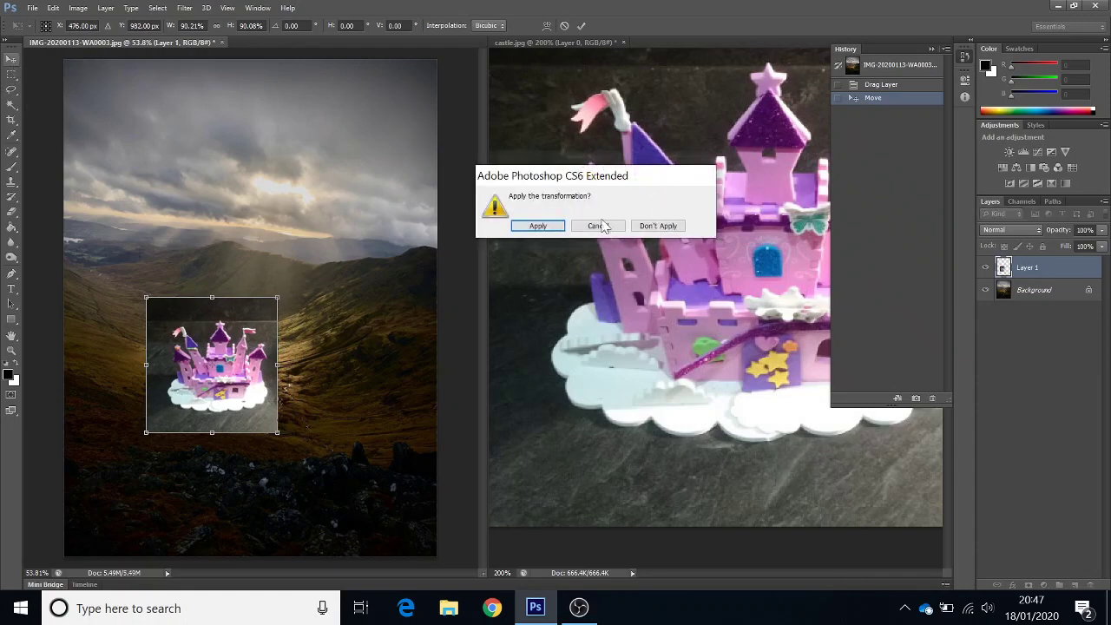
pyautogui.click(536, 226)
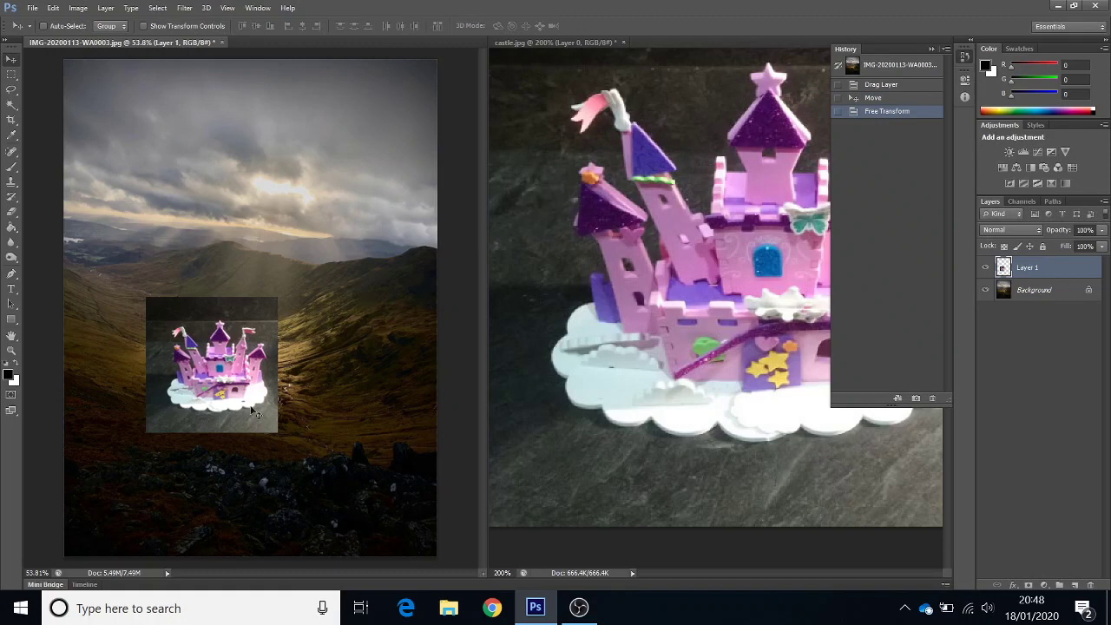
pyautogui.click(9, 105)
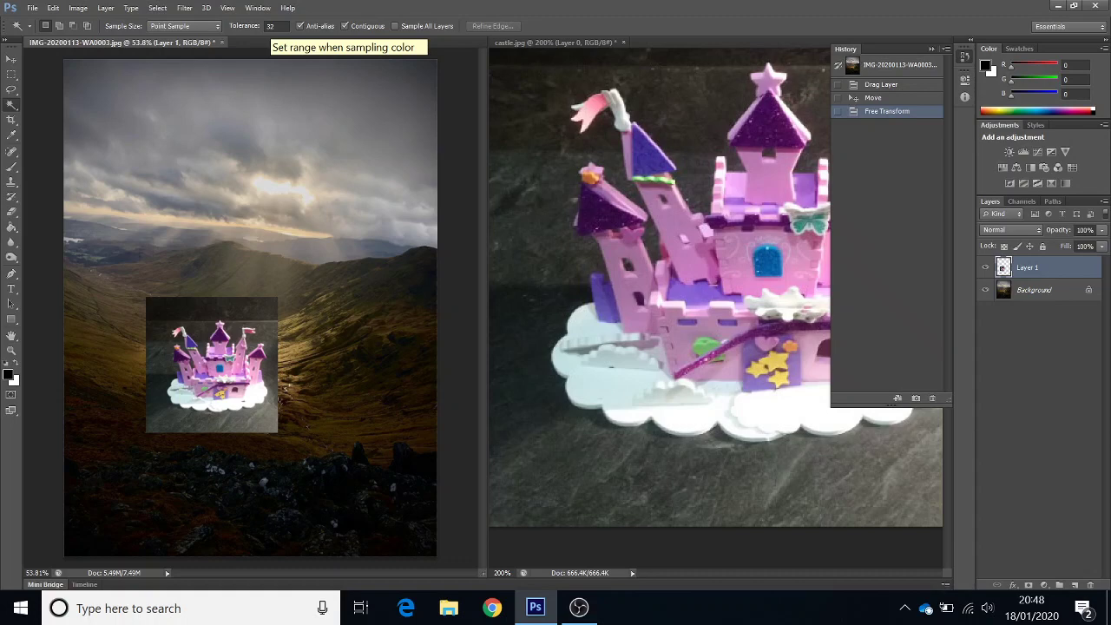
# Magic-wand and delete the dark backdrop, the top corner and the lower-left leftovers around the castle.
pyautogui.click(259, 314)
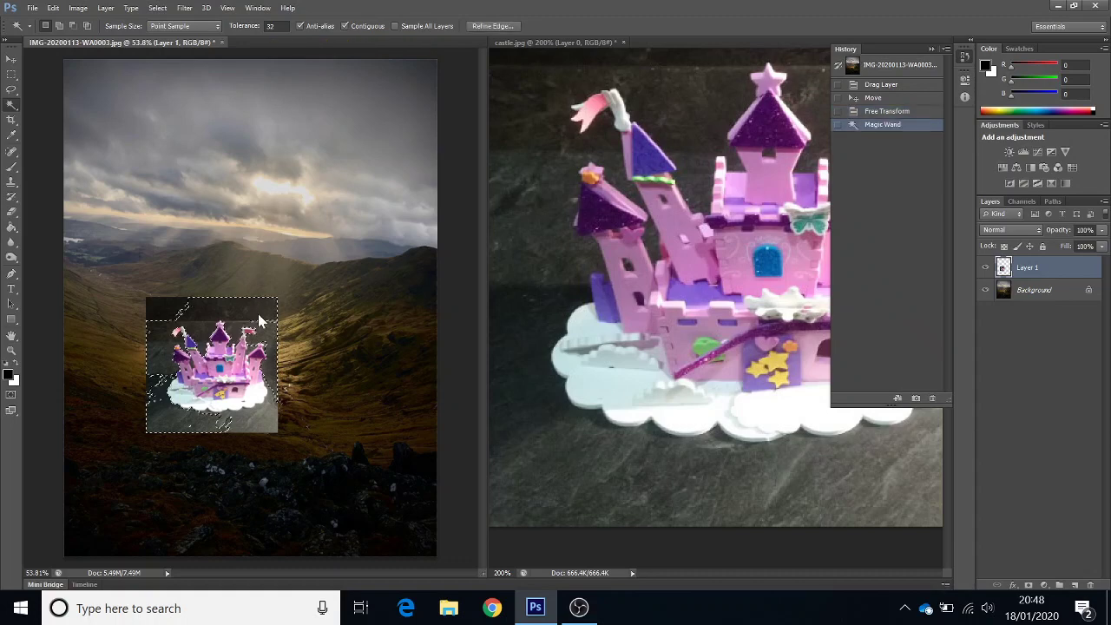
pyautogui.press('Delete')
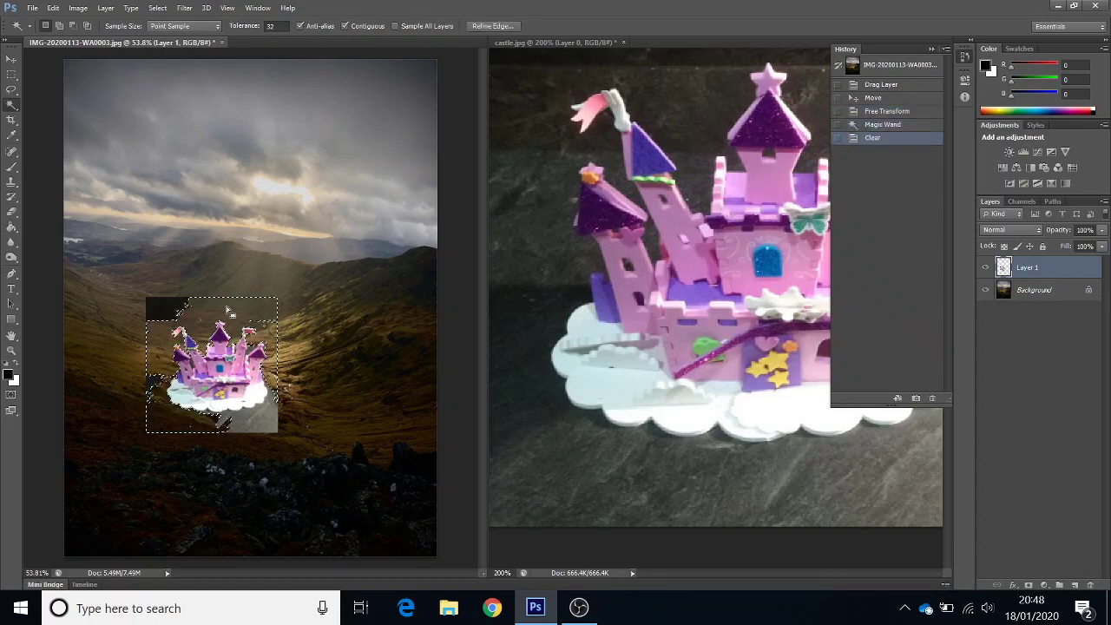
pyautogui.click(181, 305)
pyautogui.press('Delete')
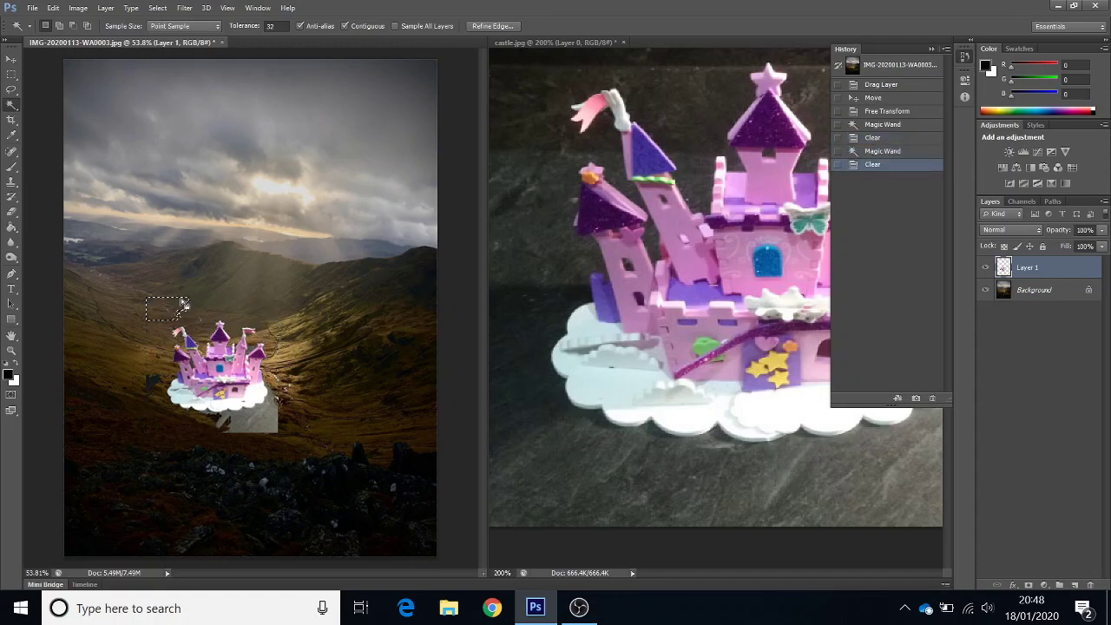
pyautogui.click(154, 386)
pyautogui.press('Delete')
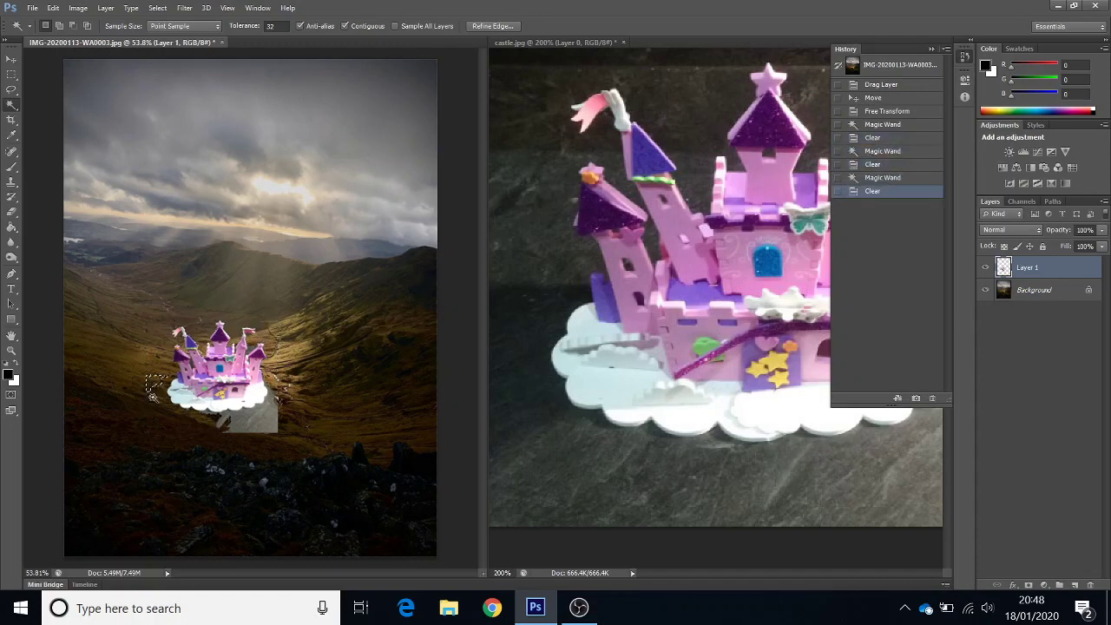
pyautogui.click(149, 397)
pyautogui.press('Delete')
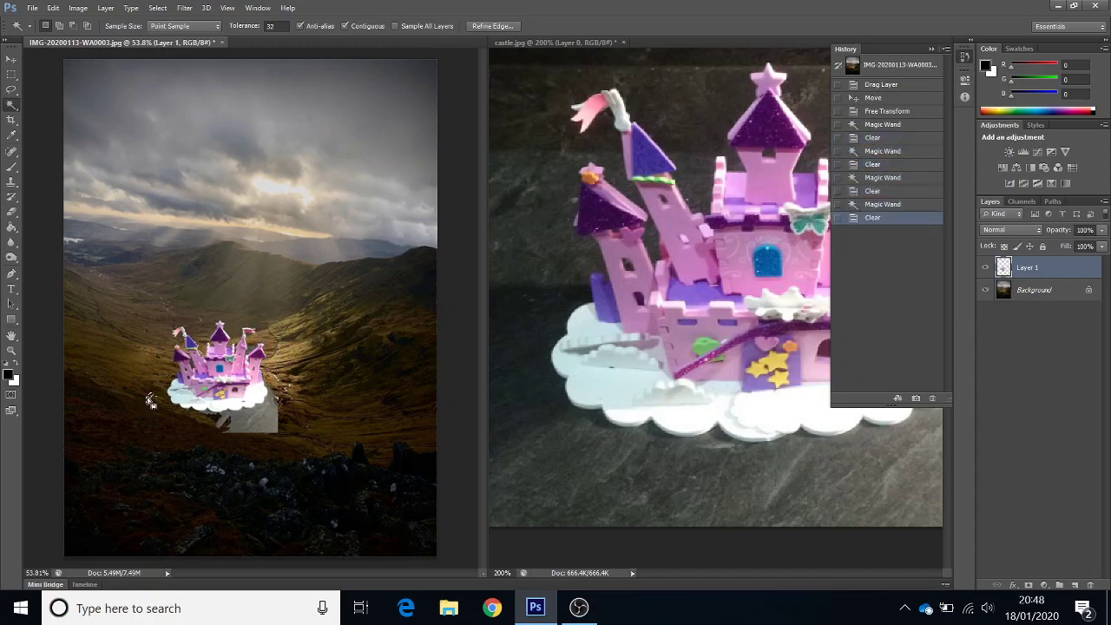
# Delete the remaining grey patches below the castle, then deselect.
pyautogui.click(274, 426)
pyautogui.press('Delete')
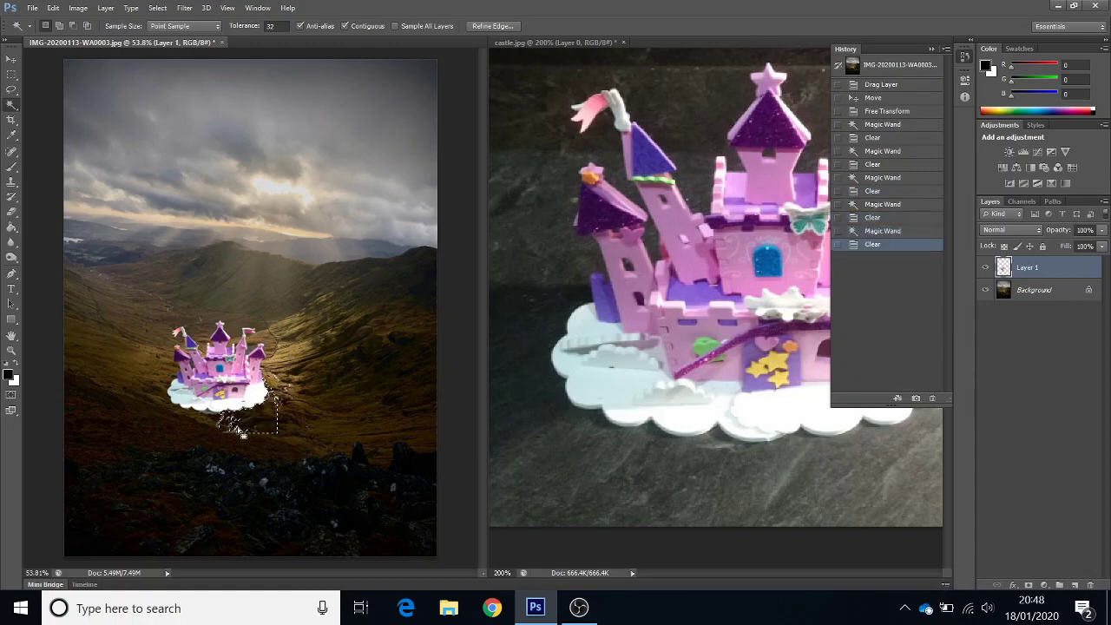
pyautogui.click(232, 431)
pyautogui.press('Delete')
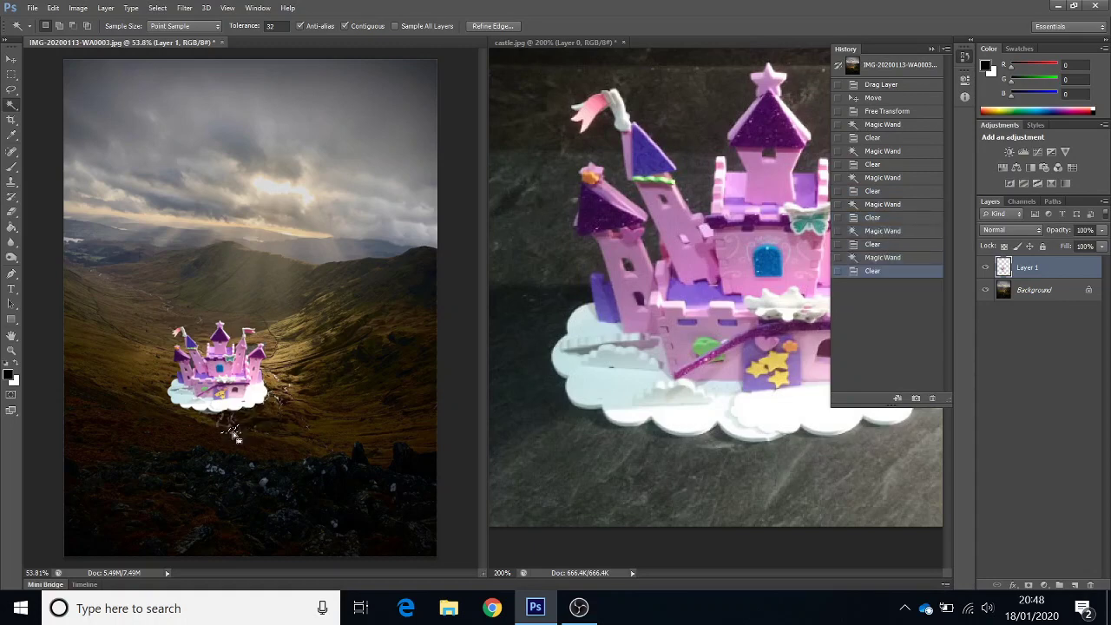
pyautogui.click(224, 426)
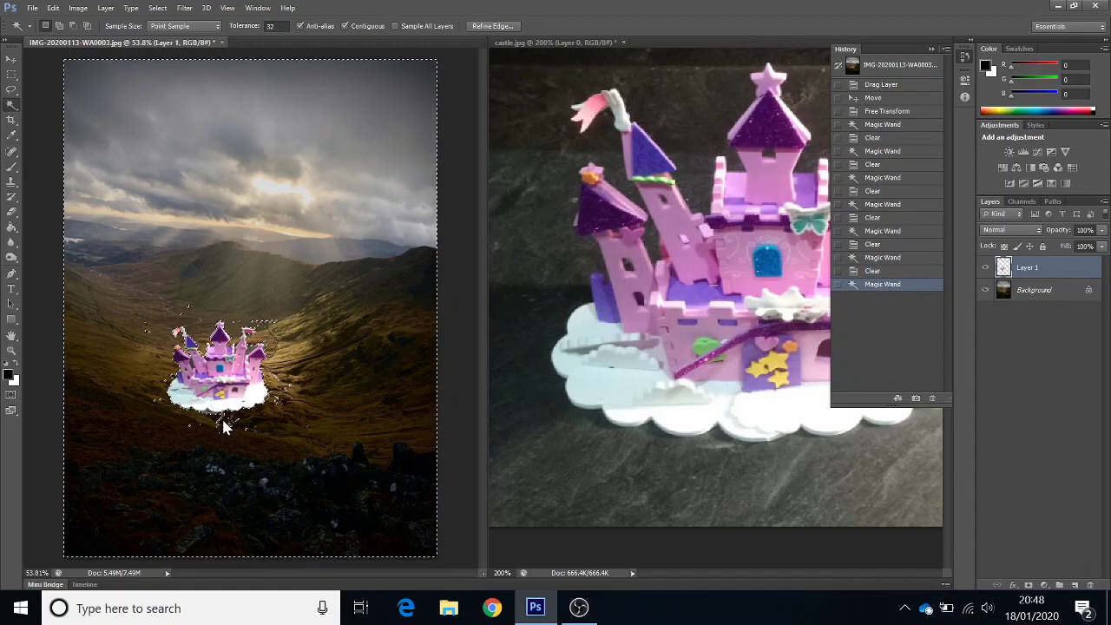
pyautogui.hotkey('ctrl', 'd')
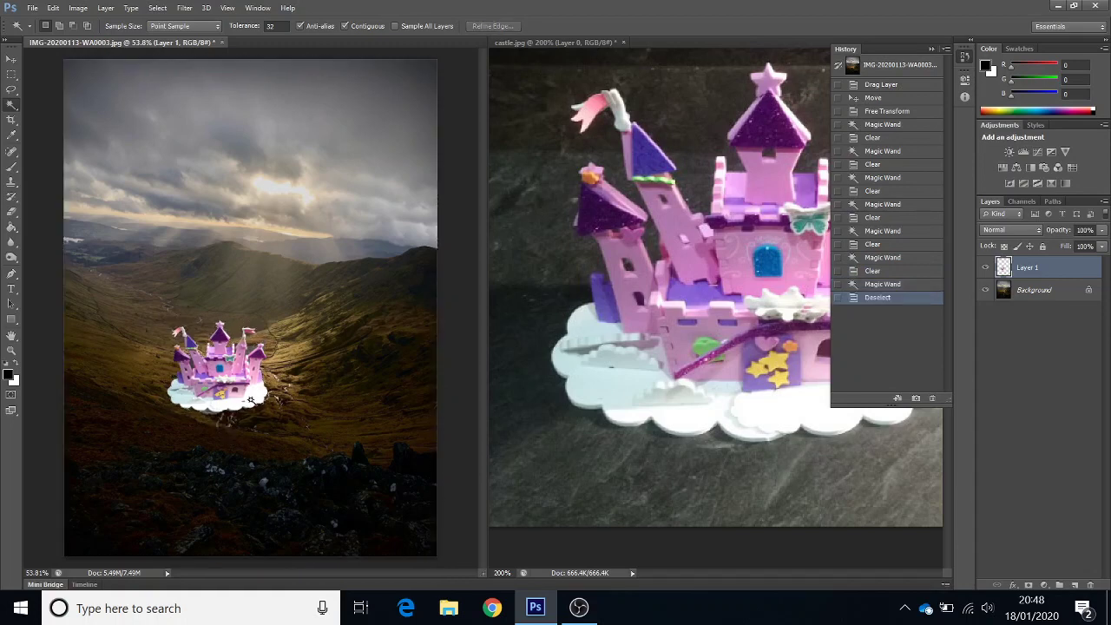
pyautogui.click(250, 400)
pyautogui.press('Delete')
pyautogui.click(184, 406)
pyautogui.press('Delete')
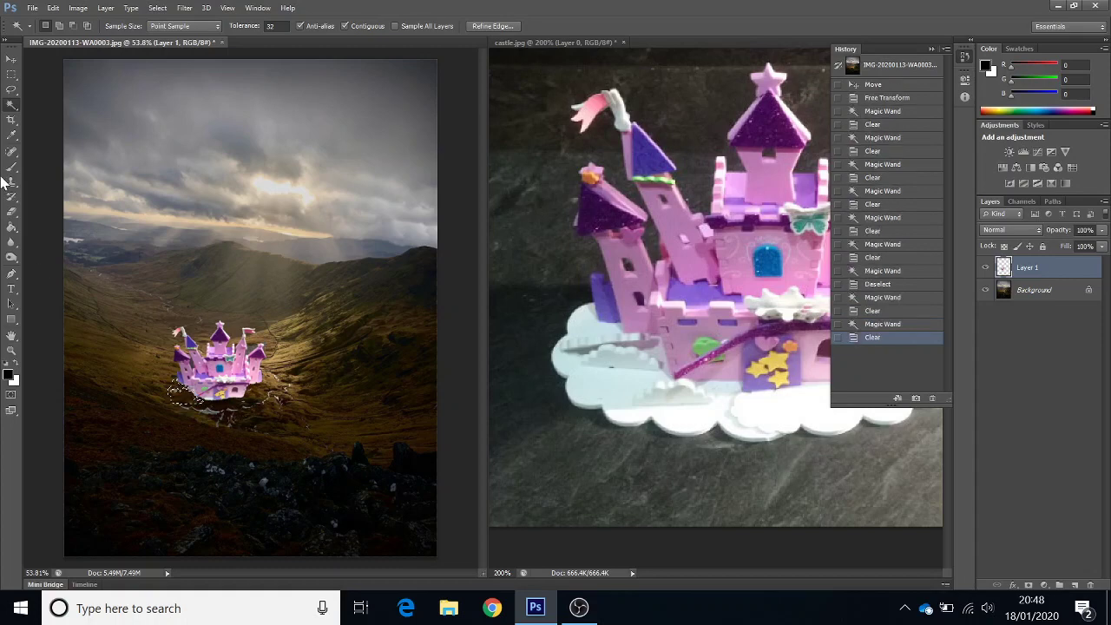
pyautogui.hotkey('ctrl', 'd')
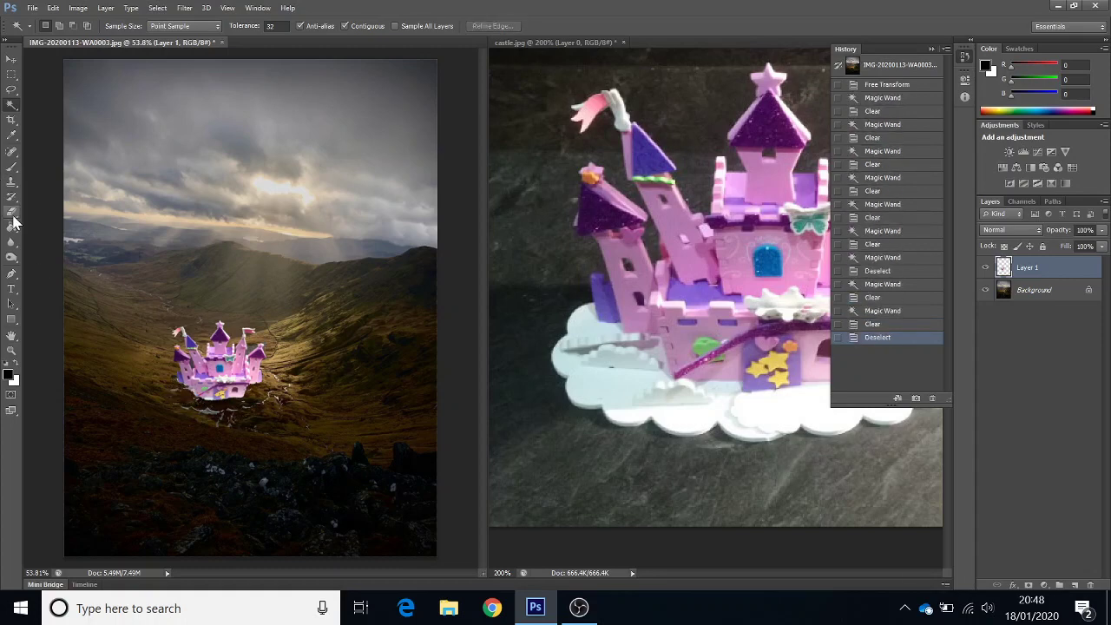
# Zoom in and erase the stray white specks under the castle with a 25 px eraser.
pyautogui.click(12, 350)
pyautogui.moveTo(188, 396); pyautogui.dragTo(239, 411)
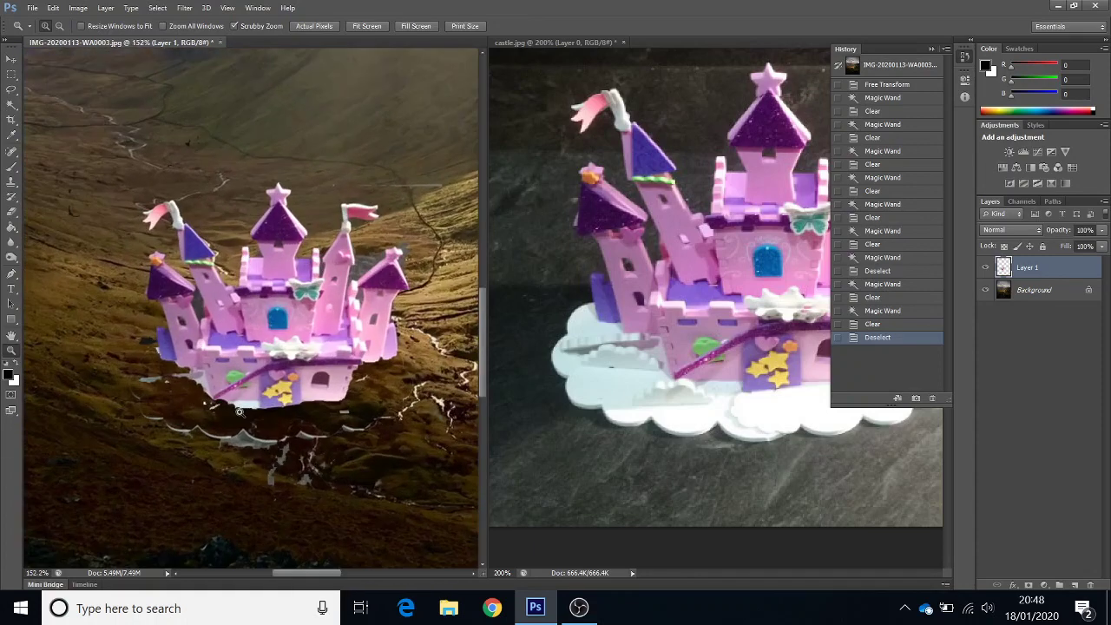
pyautogui.click(11, 211)
pyautogui.moveTo(156, 422)
pyautogui.mouseDown()
pyautogui.moveTo(244, 438)
pyautogui.moveTo(247, 449)
pyautogui.moveTo(306, 449)
pyautogui.moveTo(357, 419)
pyautogui.moveTo(339, 418)
pyautogui.moveTo(370, 428)
pyautogui.moveTo(428, 392)
pyautogui.moveTo(240, 475)
pyautogui.moveTo(410, 496)
pyautogui.moveTo(179, 477)
pyautogui.moveTo(143, 404)
pyautogui.moveTo(139, 365)
pyautogui.moveTo(253, 415)
pyautogui.mouseUp()
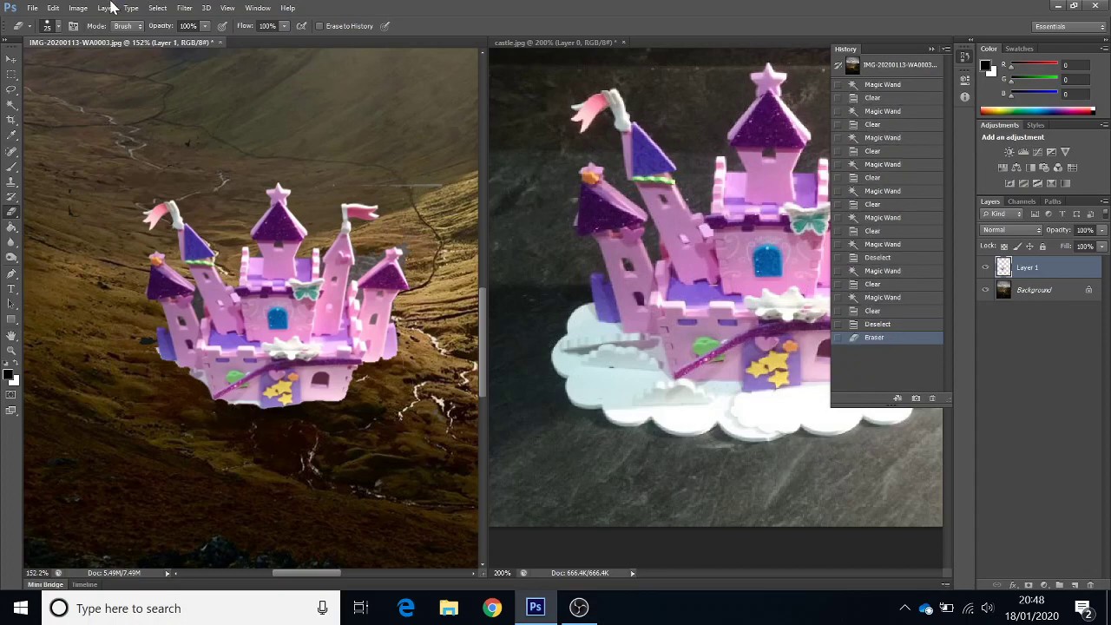
pyautogui.click(58, 26)
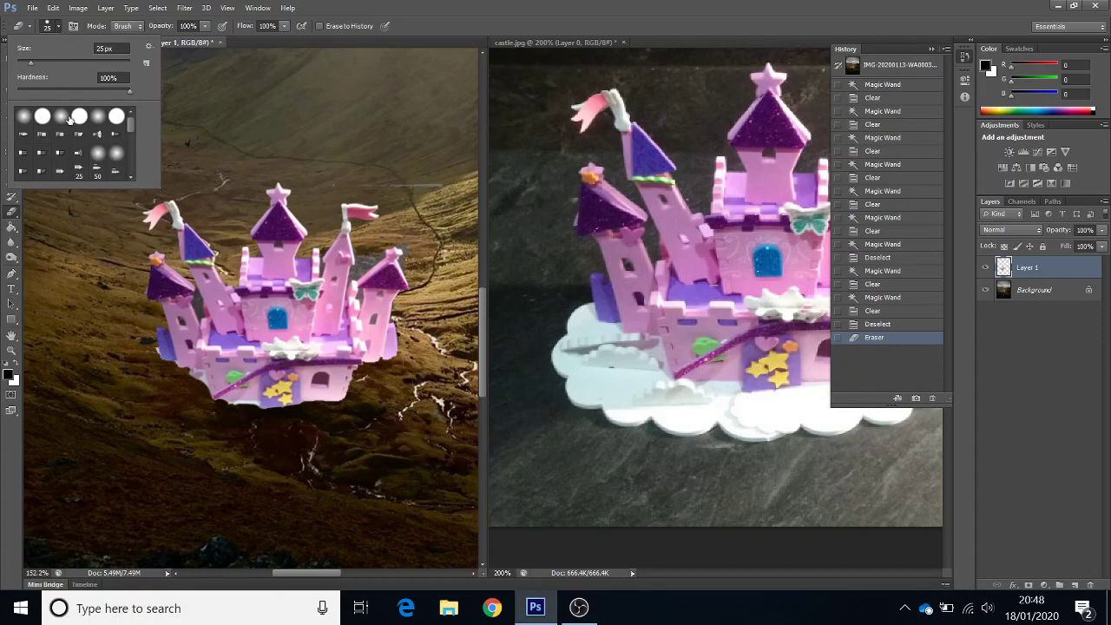
pyautogui.click(258, 440)
pyautogui.click(246, 413)
pyautogui.moveTo(260, 410)
pyautogui.mouseDown()
pyautogui.moveTo(219, 409)
pyautogui.moveTo(358, 408)
pyautogui.mouseUp()
pyautogui.click(194, 389)
pyautogui.click(197, 376)
pyautogui.moveTo(218, 408); pyautogui.dragTo(246, 412)
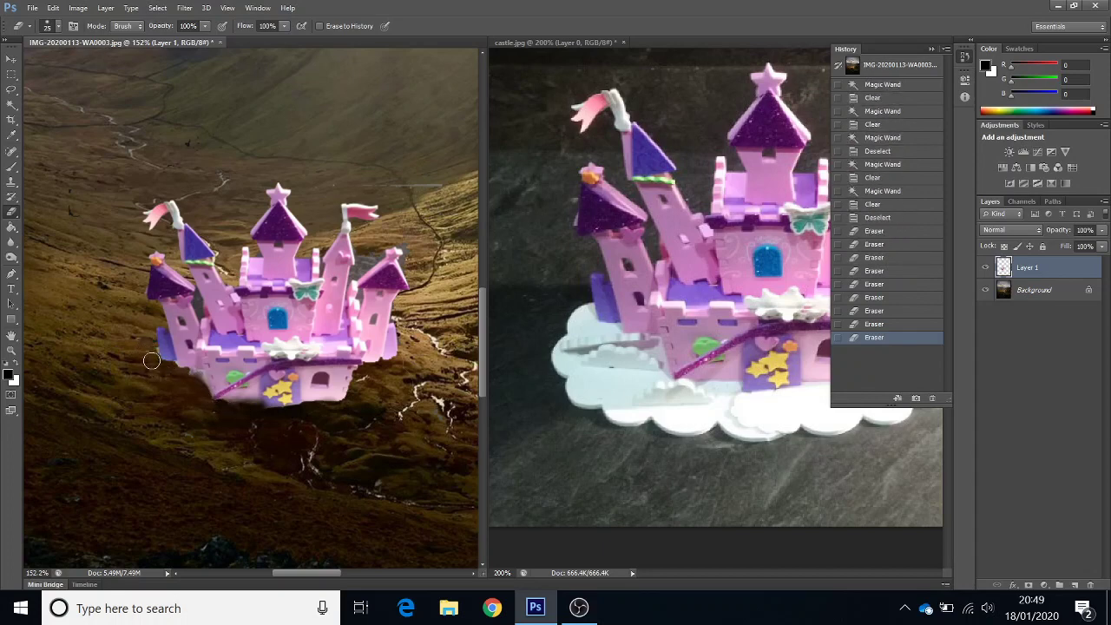
pyautogui.moveTo(165, 363); pyautogui.dragTo(208, 395)
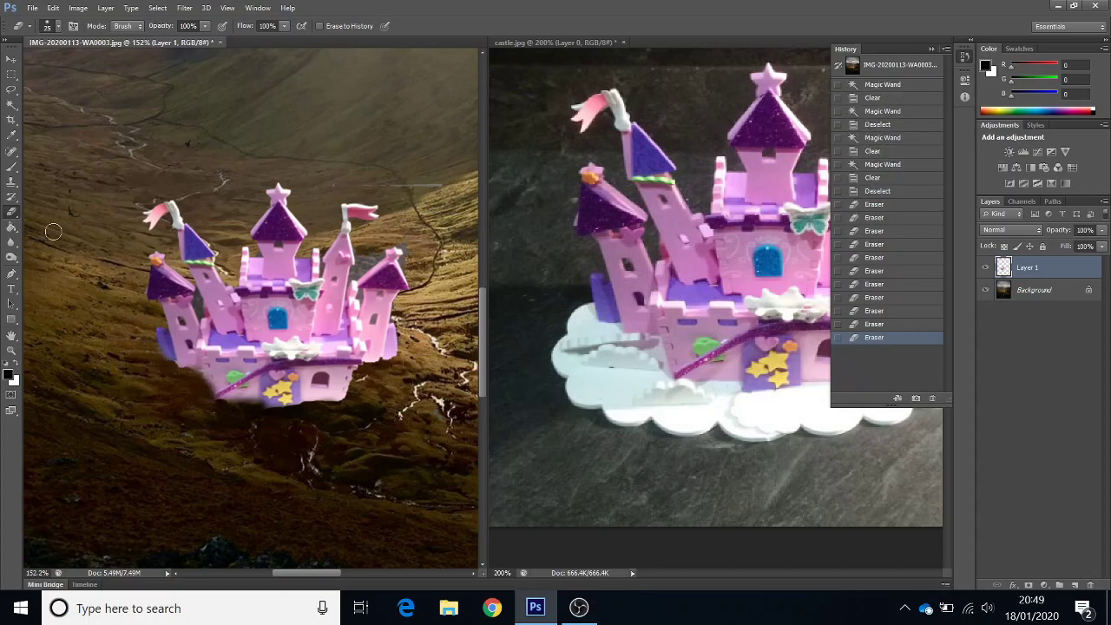
pyautogui.moveTo(388, 184)
pyautogui.mouseDown()
pyautogui.moveTo(454, 183)
pyautogui.moveTo(417, 186)
pyautogui.mouseUp()
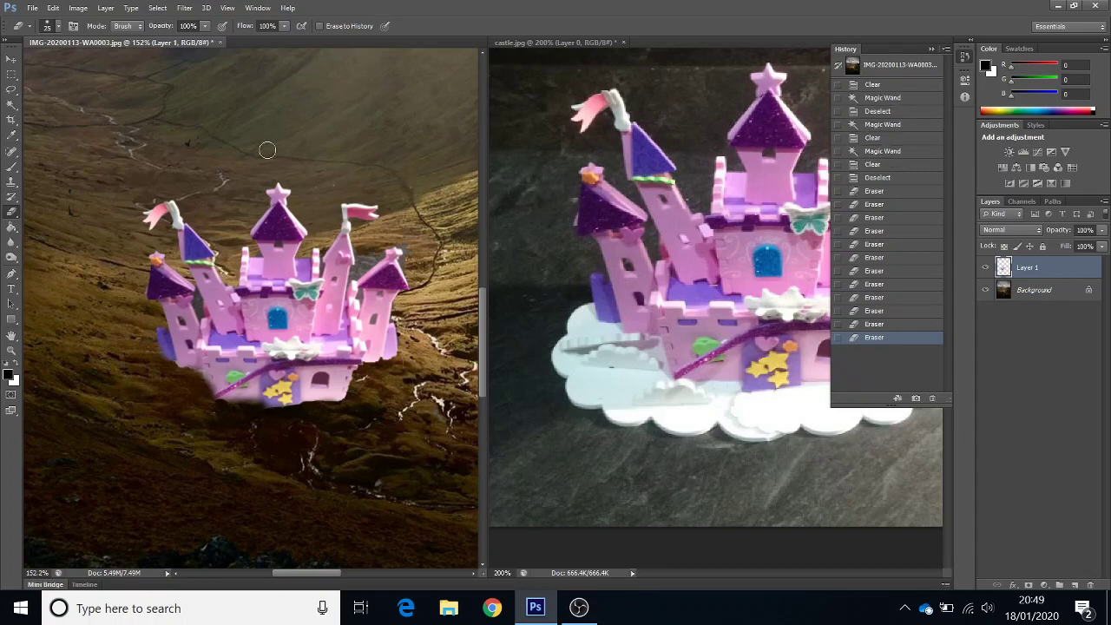
# Fit the valley image on screen and nudge the castle slightly up and right.
pyautogui.click(11, 351)
pyautogui.click(366, 26)
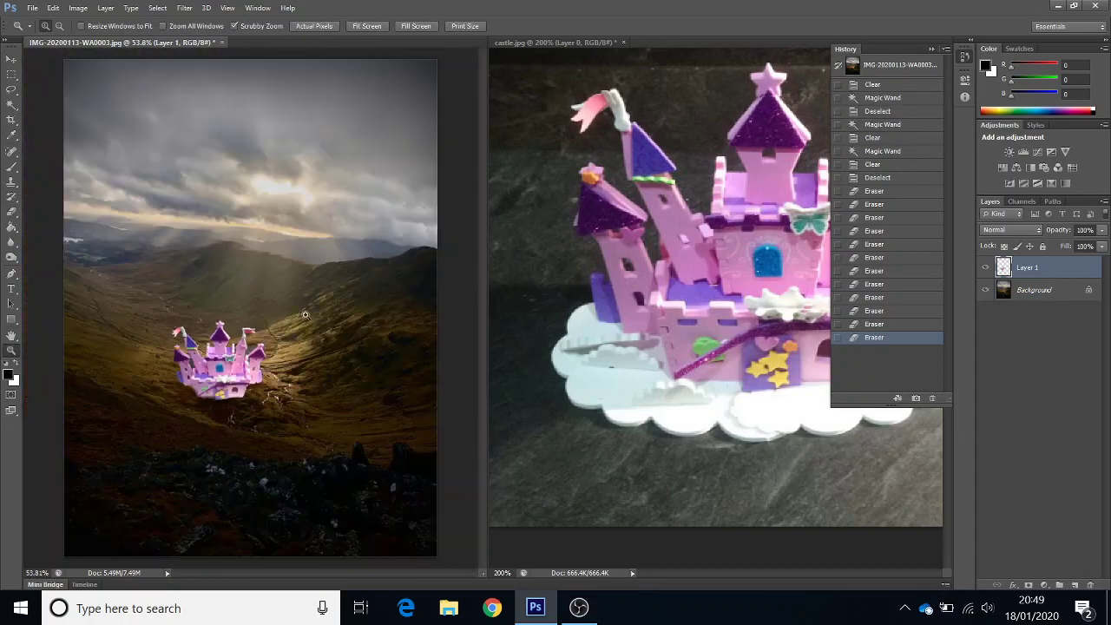
pyautogui.click(11, 61)
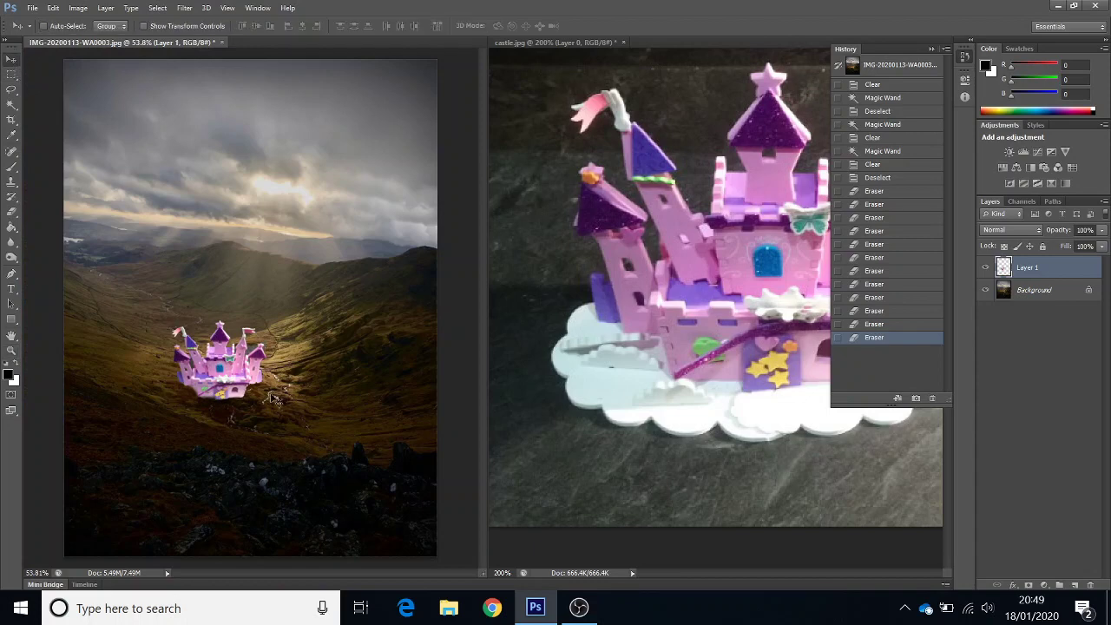
pyautogui.moveTo(243, 388); pyautogui.dragTo(249, 383)
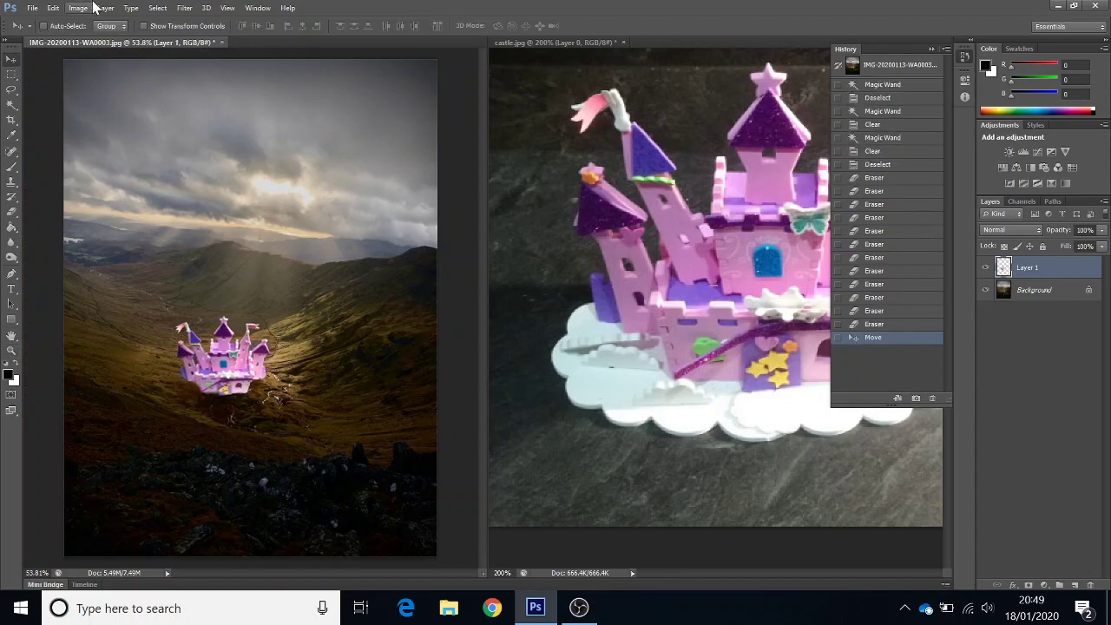
pyautogui.click(60, 8)
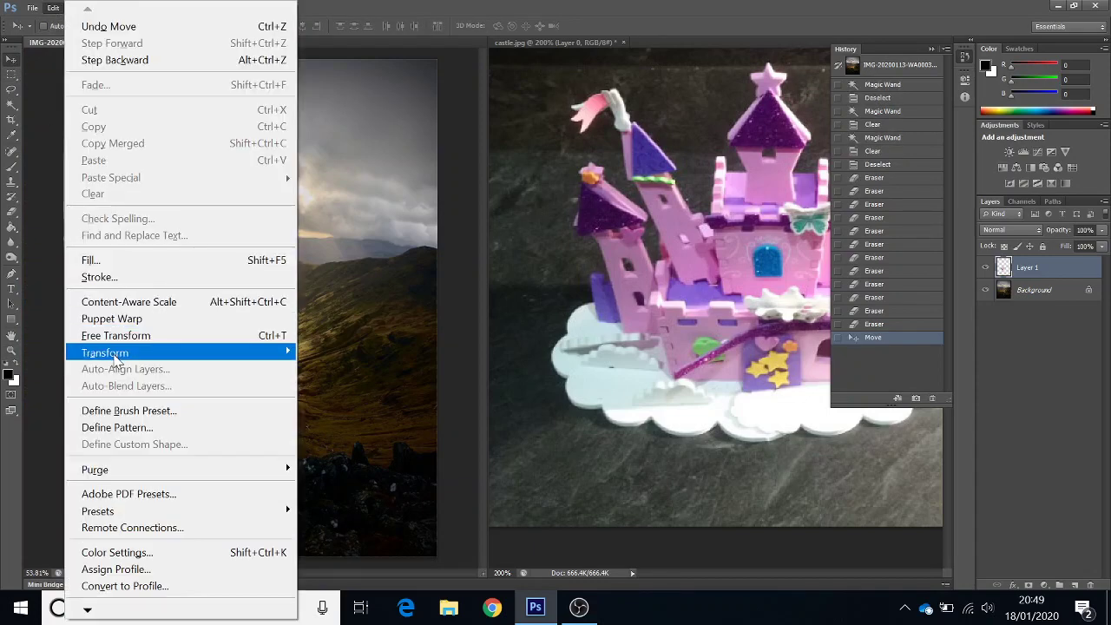
# Rescale the castle to roughly 79% width and 93% height, placing it in the valley left of centre.
pyautogui.moveTo(117, 354)
pyautogui.click(323, 378)
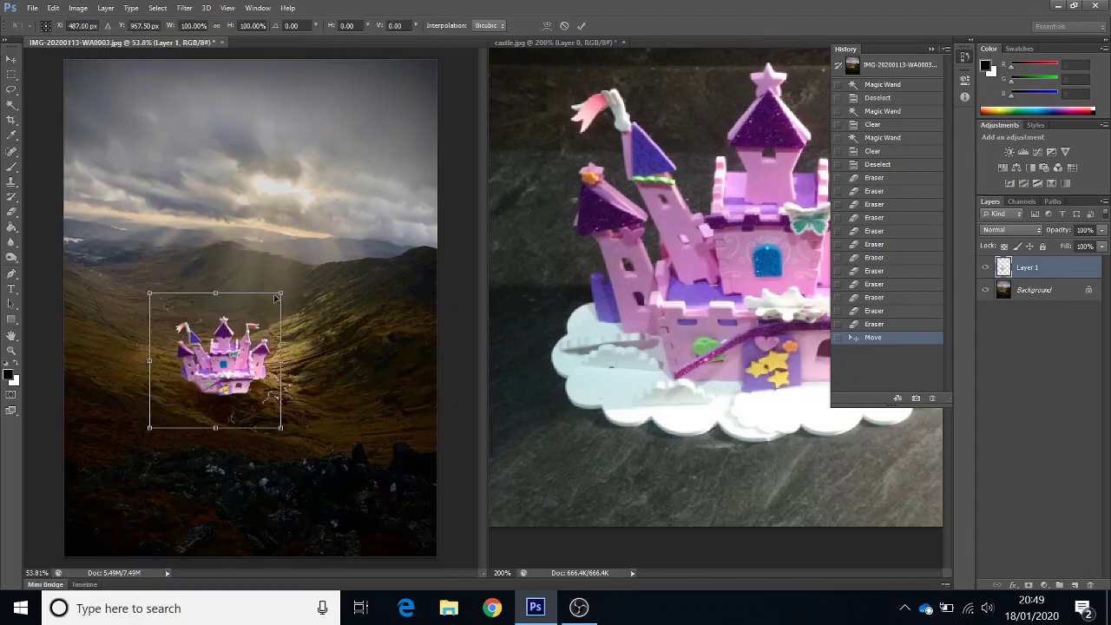
pyautogui.moveTo(281, 293); pyautogui.dragTo(266, 299)
pyautogui.moveTo(215, 392); pyautogui.dragTo(231, 396)
pyautogui.moveTo(284, 299); pyautogui.dragTo(272, 307)
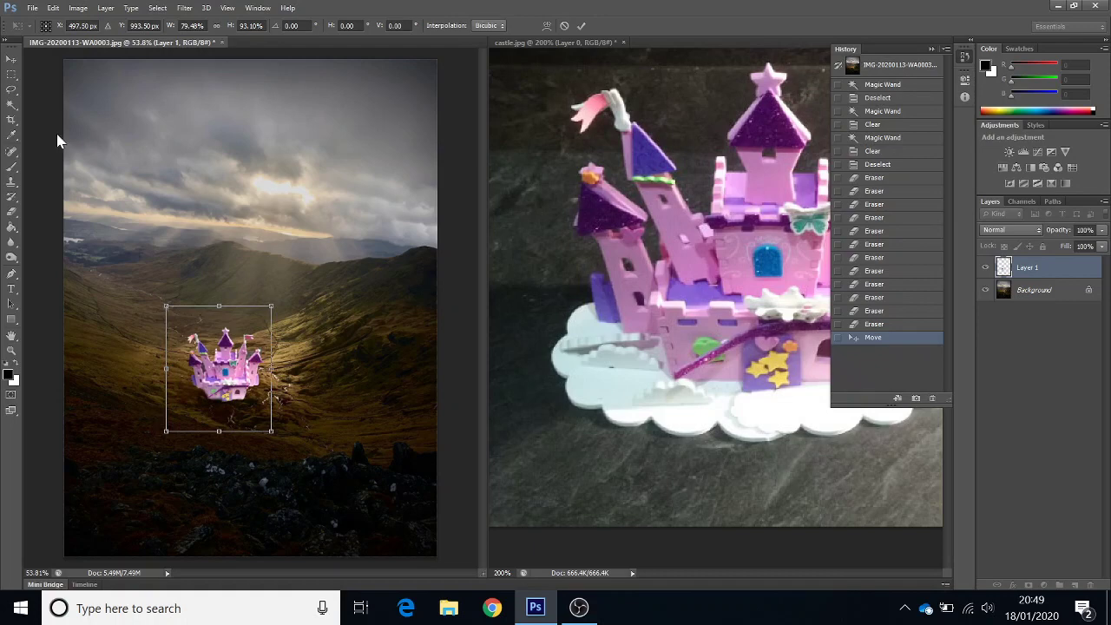
pyautogui.click(11, 59)
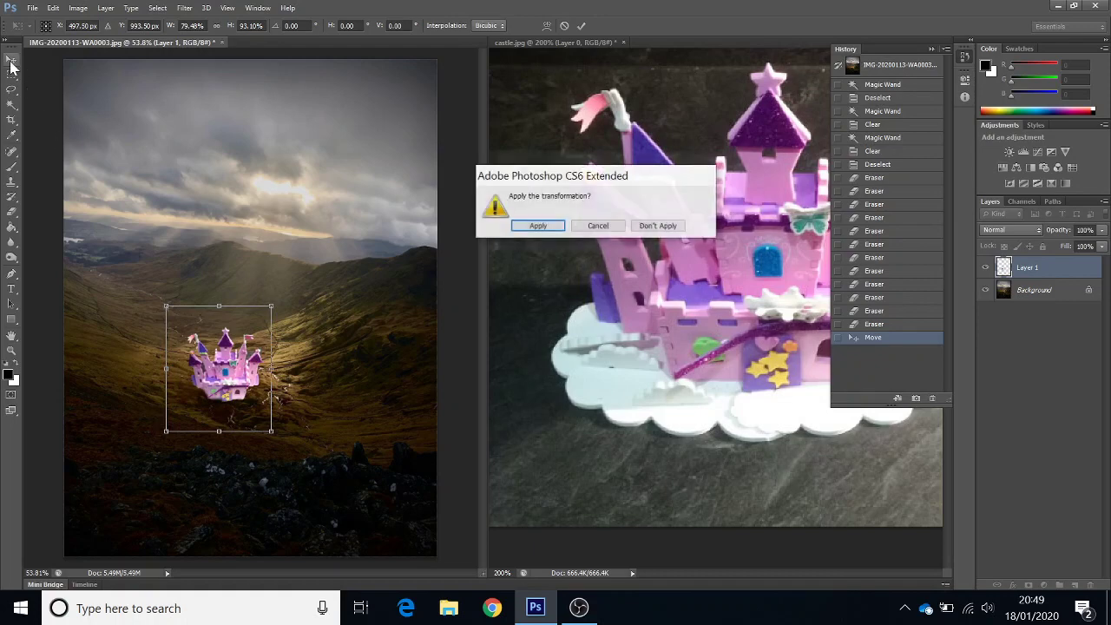
pyautogui.click(555, 226)
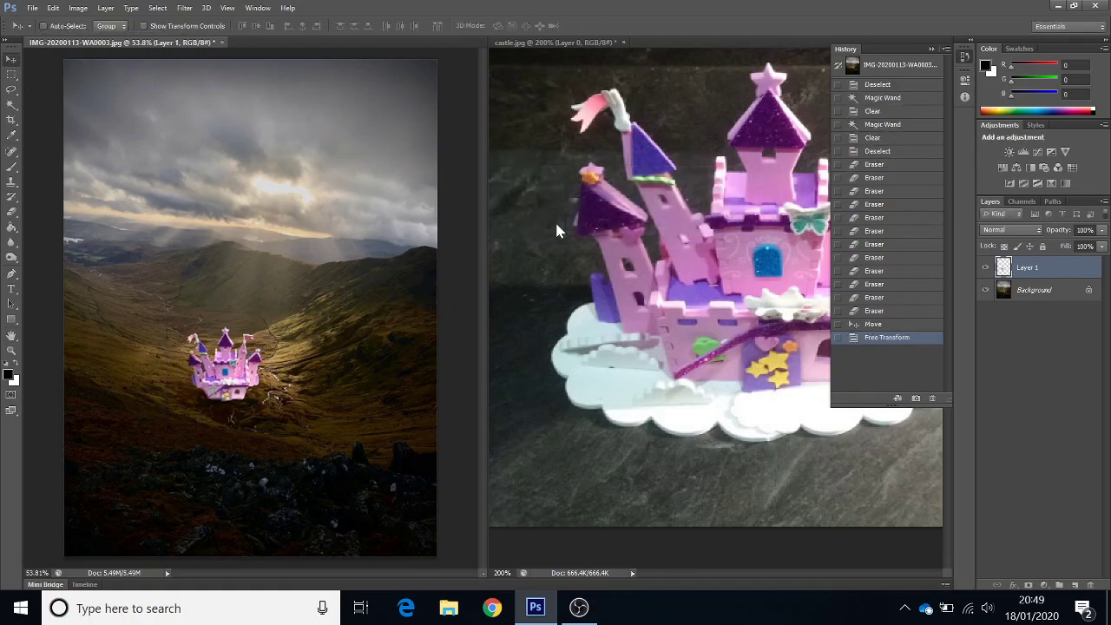
# Turn the valley Background into Layer 0, duplicate it, and move Layer 0 copy above the castle layer.
pyautogui.doubleClick(1076, 292)
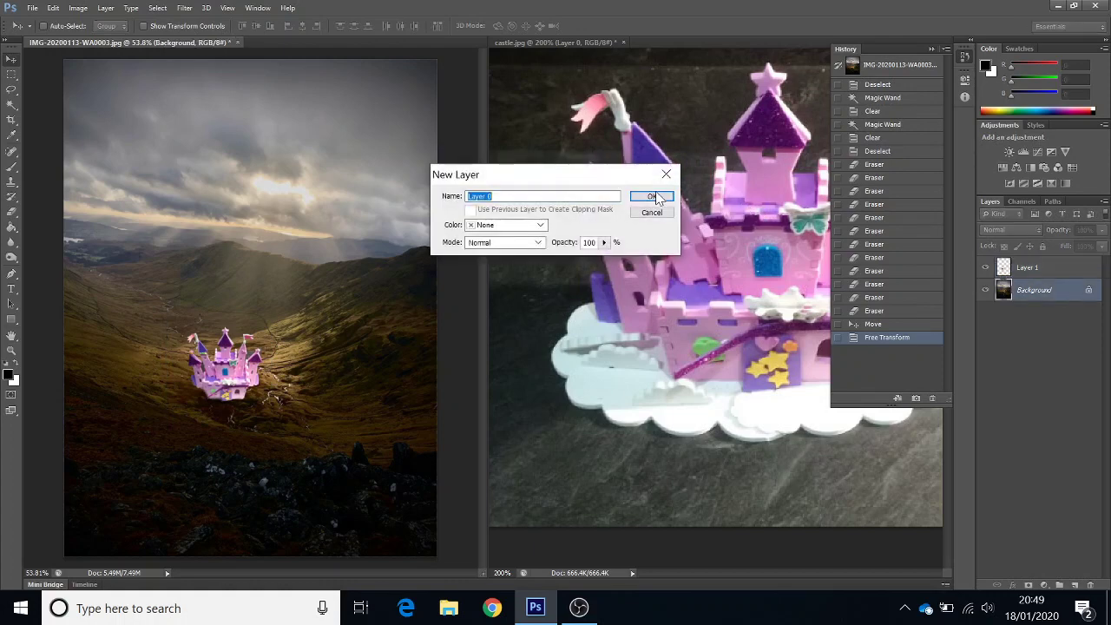
pyautogui.click(653, 196)
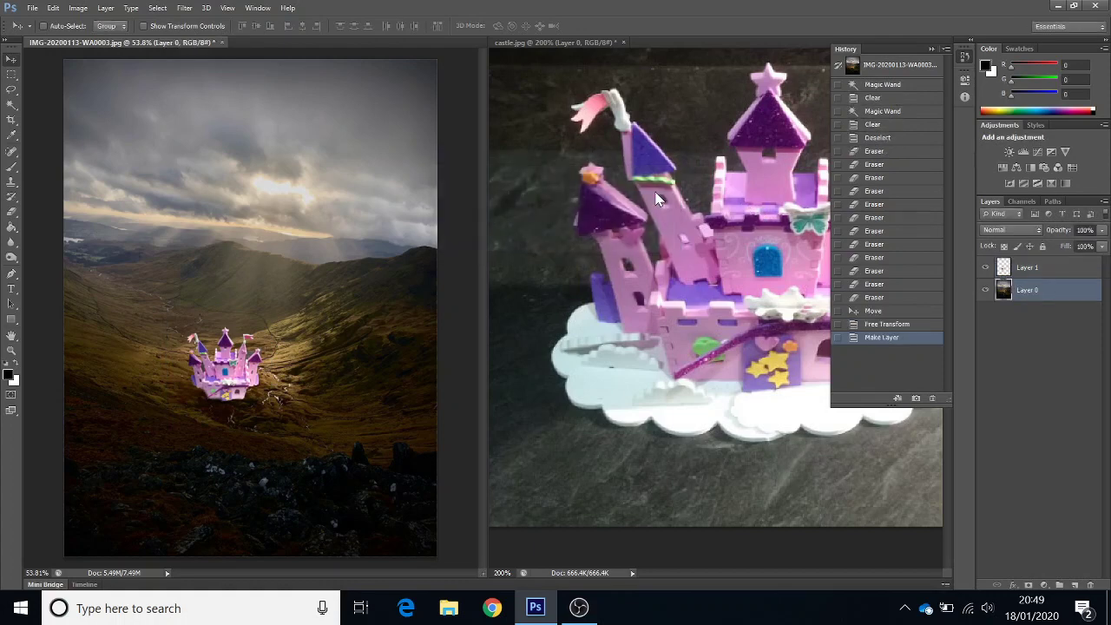
pyautogui.rightClick(1063, 300)
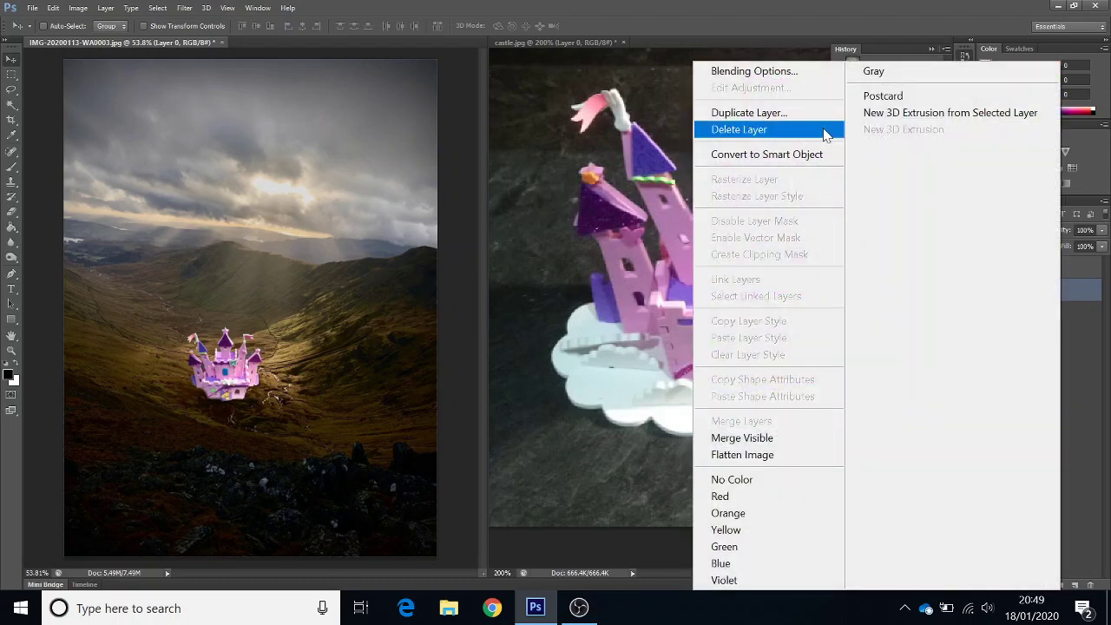
pyautogui.click(781, 114)
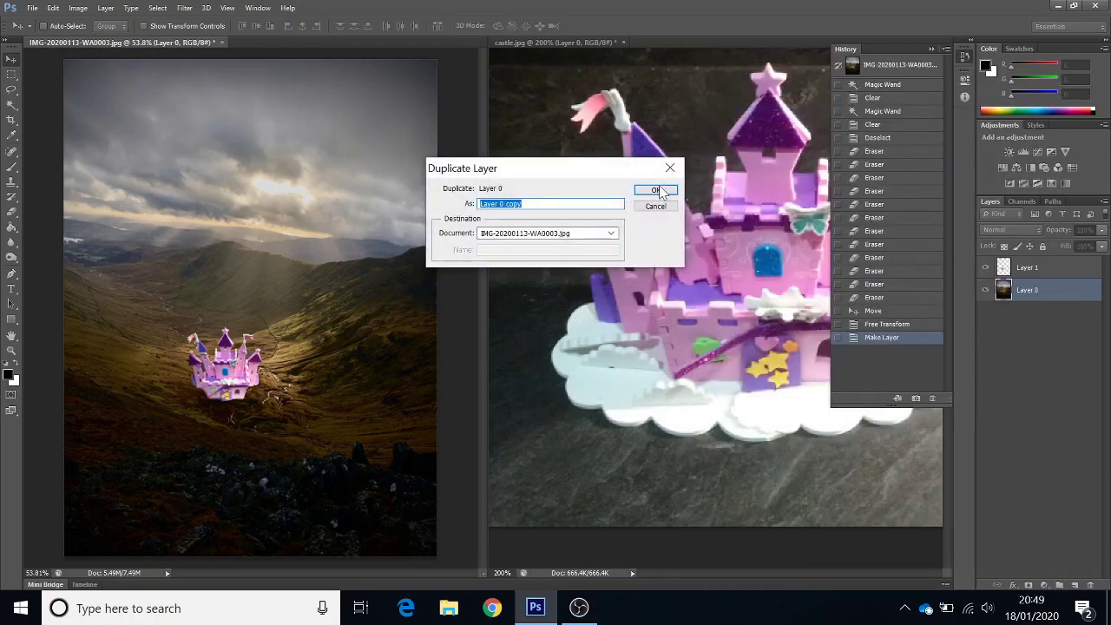
pyautogui.click(656, 190)
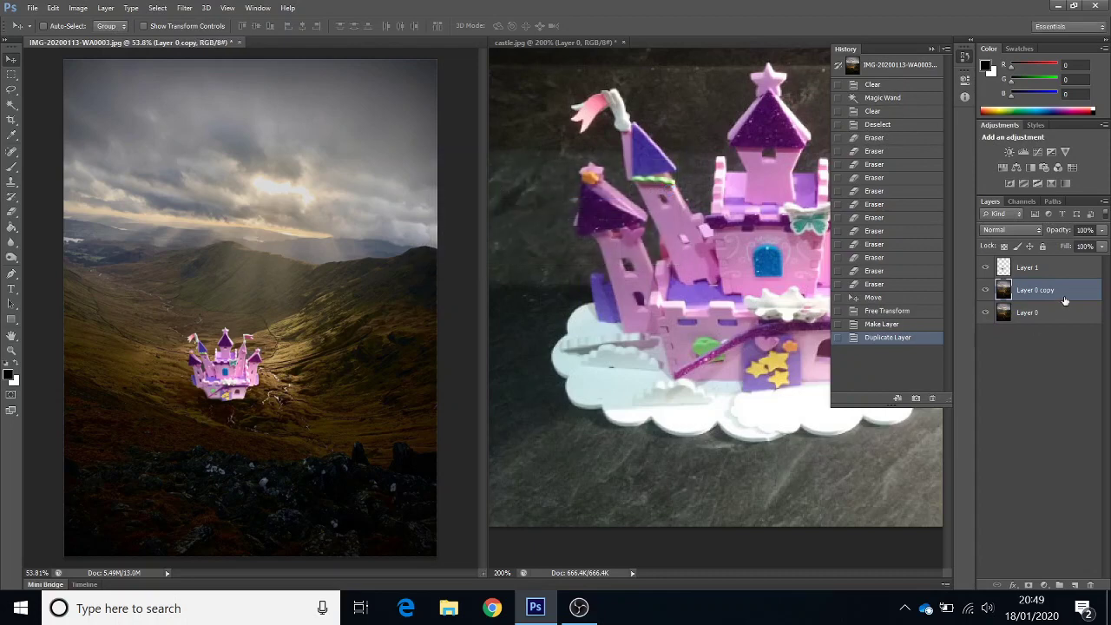
pyautogui.moveTo(1068, 298); pyautogui.dragTo(1057, 269)
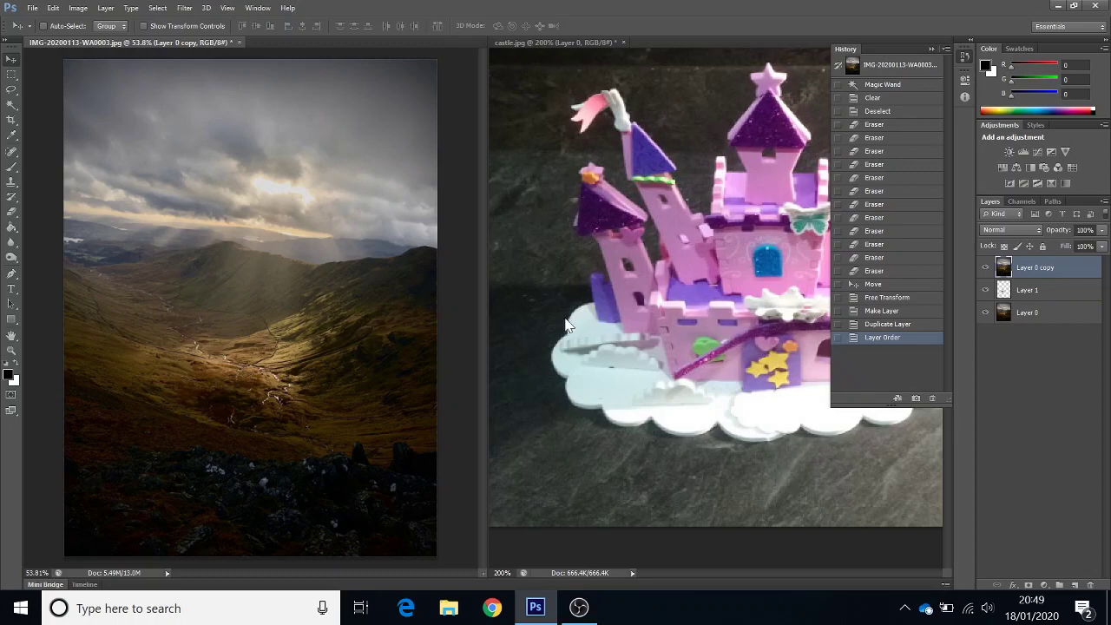
# Add a mask to Layer 0 copy and paint black with an 80 px, 0% hardness brush to reveal the castle.
pyautogui.click(1028, 585)
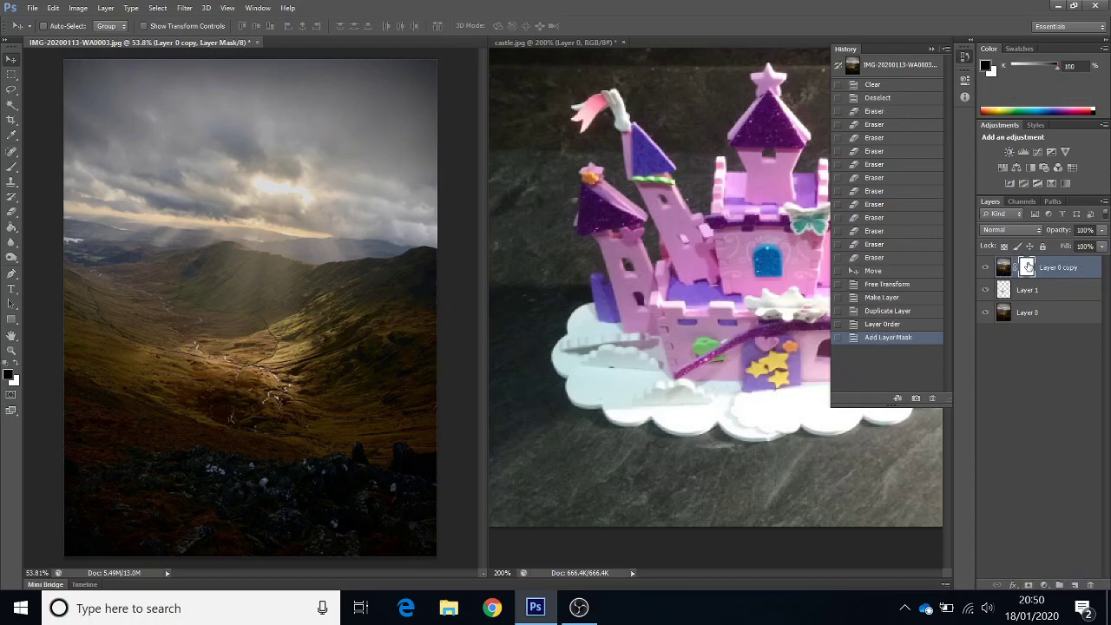
pyautogui.click(11, 167)
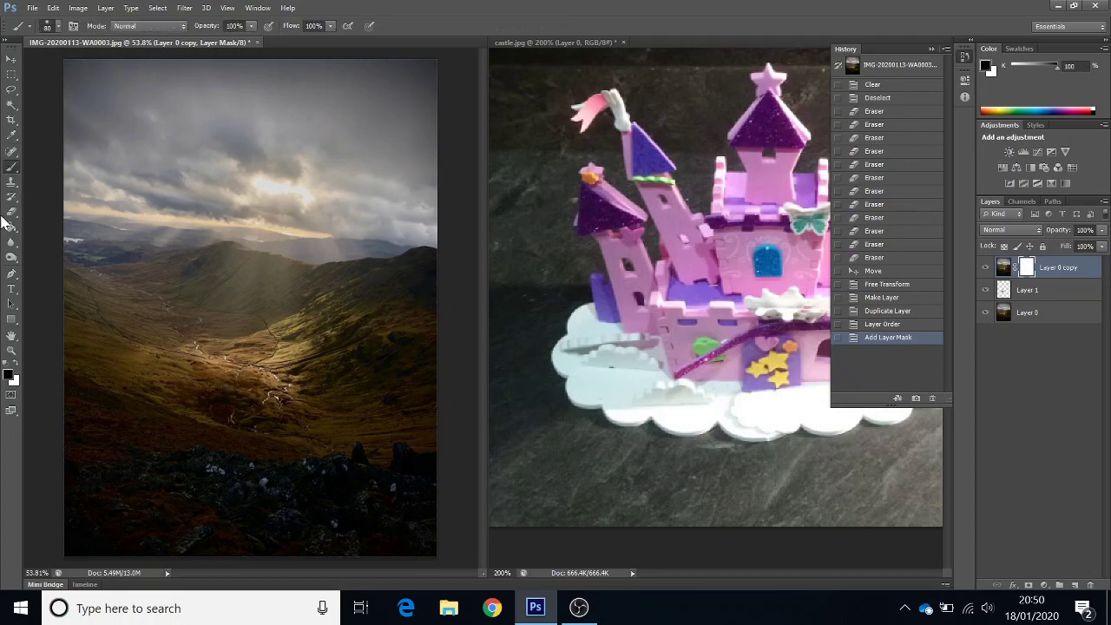
pyautogui.click(59, 27)
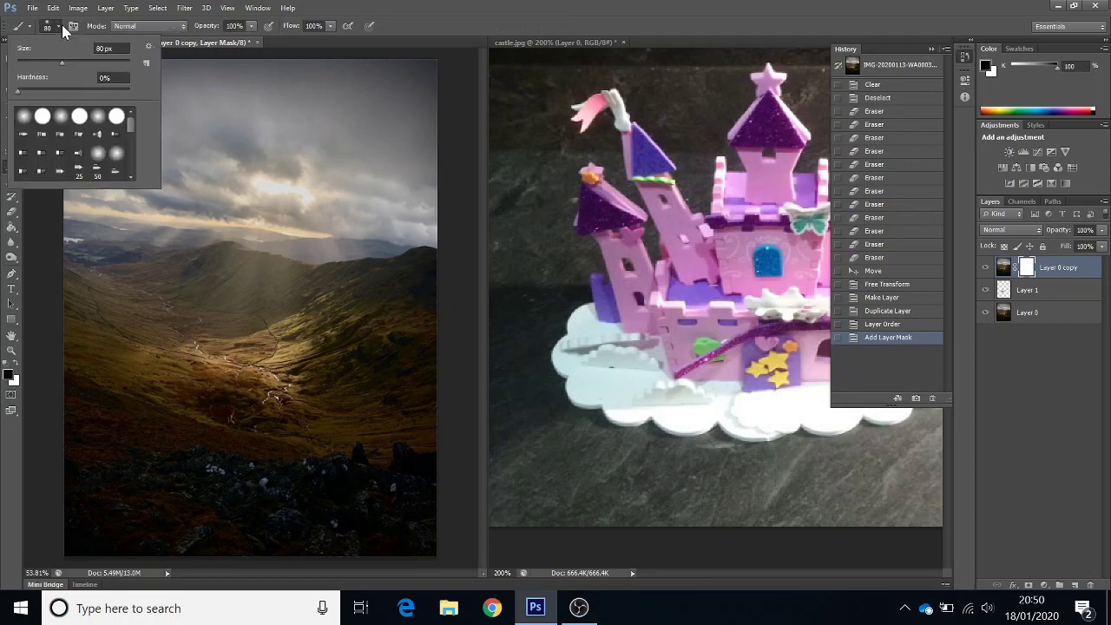
pyautogui.click(460, 116)
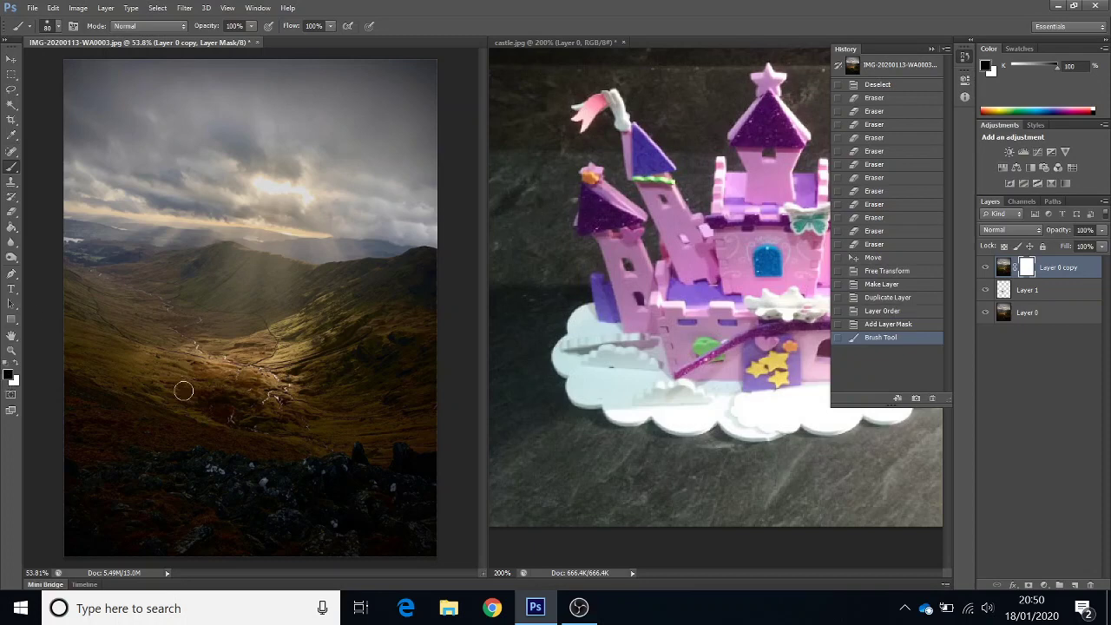
pyautogui.moveTo(203, 403)
pyautogui.mouseDown()
pyautogui.moveTo(223, 373)
pyautogui.moveTo(220, 337)
pyautogui.moveTo(238, 380)
pyautogui.moveTo(224, 396)
pyautogui.moveTo(201, 348)
pyautogui.moveTo(191, 351)
pyautogui.moveTo(206, 386)
pyautogui.moveTo(235, 372)
pyautogui.moveTo(244, 348)
pyautogui.moveTo(248, 368)
pyautogui.mouseUp()
pyautogui.moveTo(245, 388)
pyautogui.mouseDown()
pyautogui.moveTo(227, 391)
pyautogui.moveTo(203, 361)
pyautogui.moveTo(227, 334)
pyautogui.moveTo(256, 372)
pyautogui.moveTo(262, 350)
pyautogui.moveTo(258, 370)
pyautogui.moveTo(232, 381)
pyautogui.mouseUp()
pyautogui.click(235, 380)
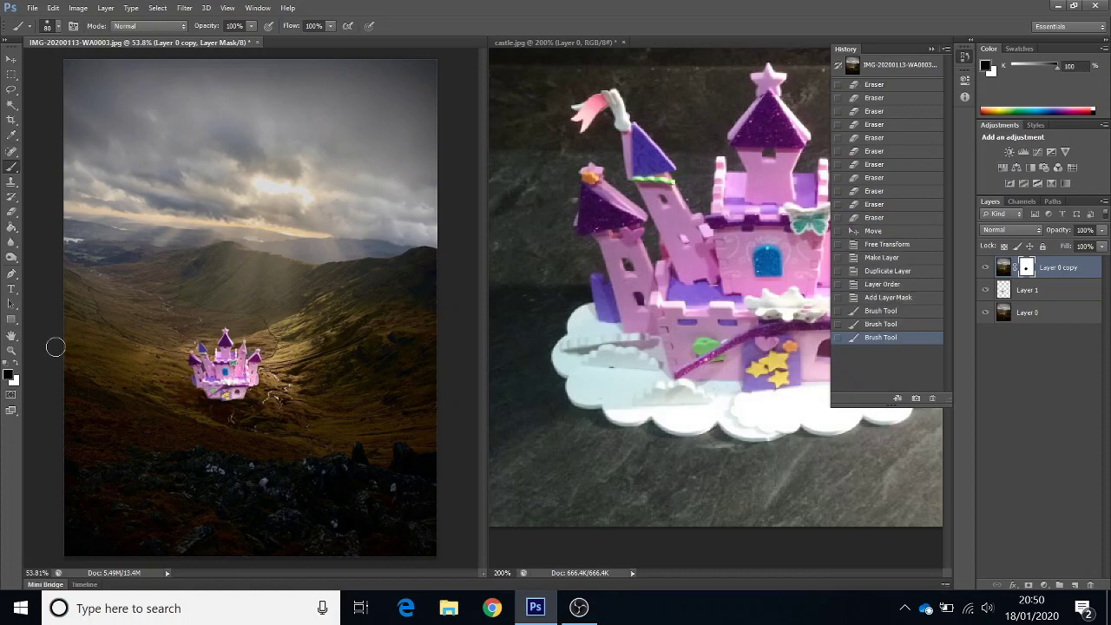
pyautogui.click(12, 351)
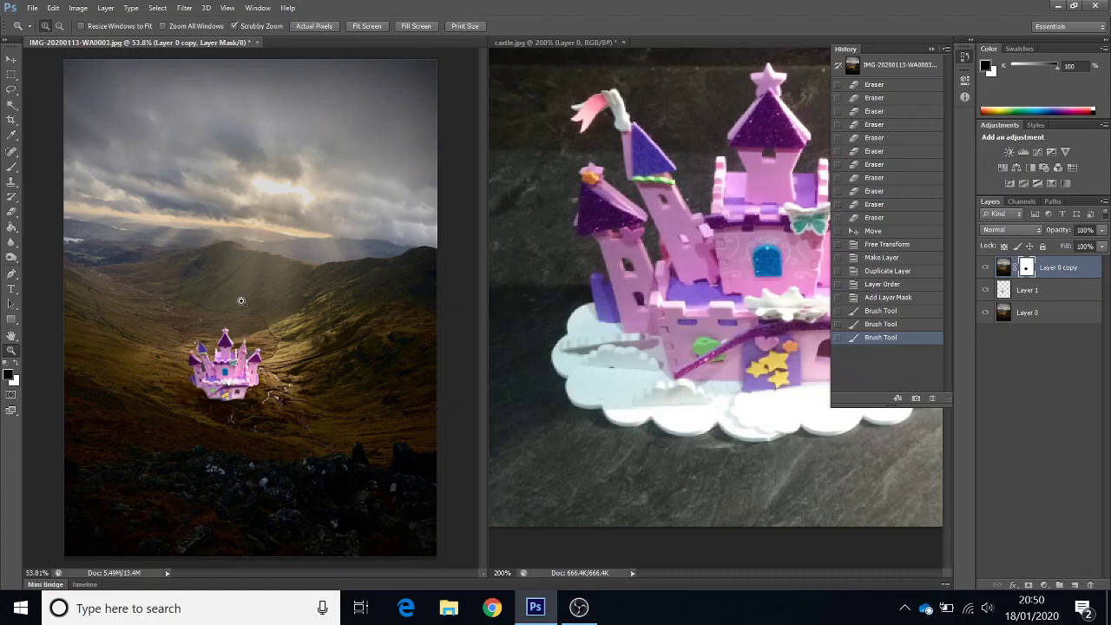
# Flatten the image into a single Background layer and zoom in on the castle.
pyautogui.click(102, 11)
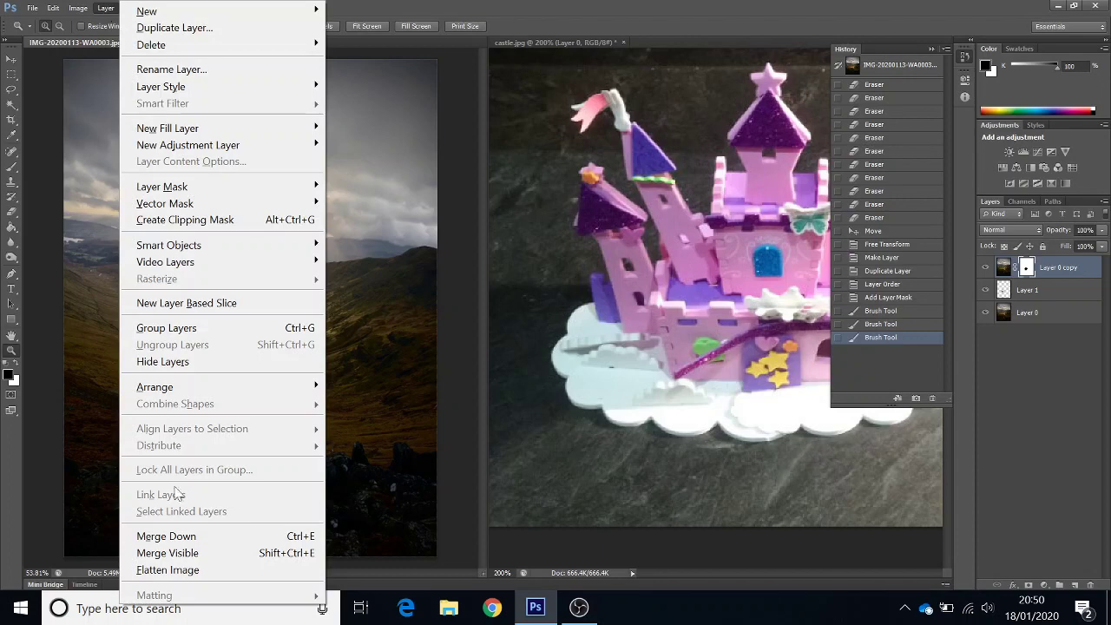
pyautogui.click(186, 577)
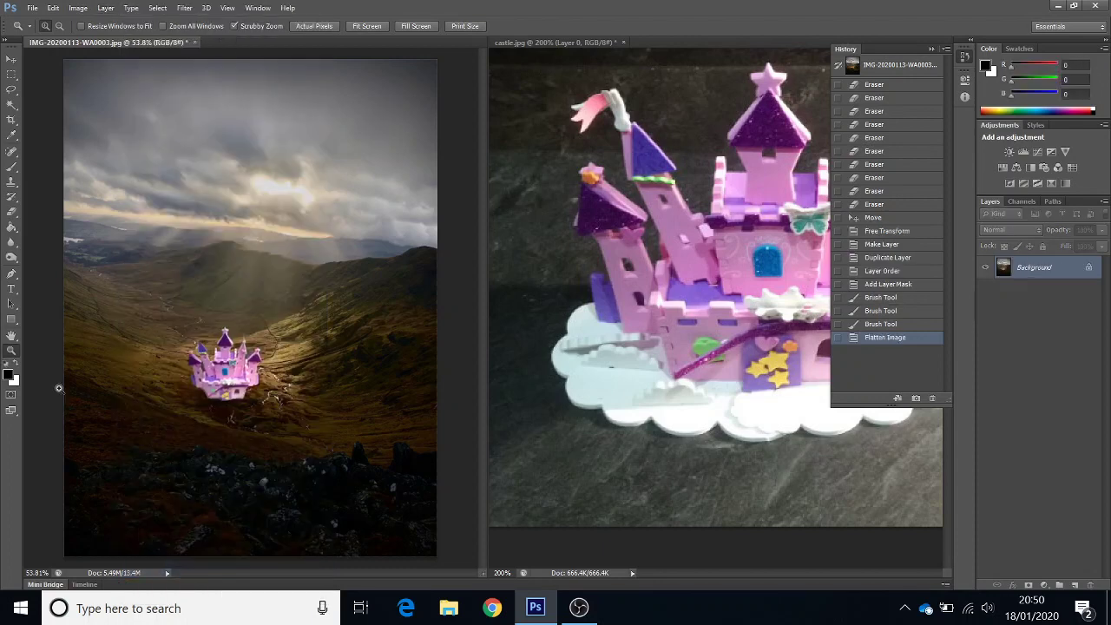
pyautogui.moveTo(207, 403); pyautogui.dragTo(242, 403)
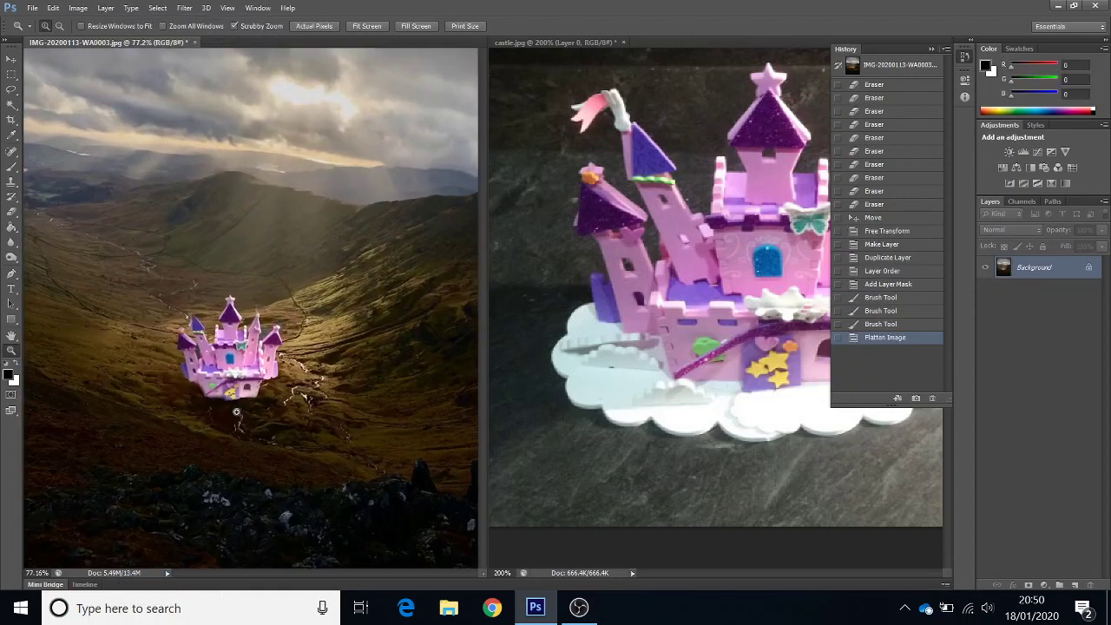
pyautogui.click(11, 259)
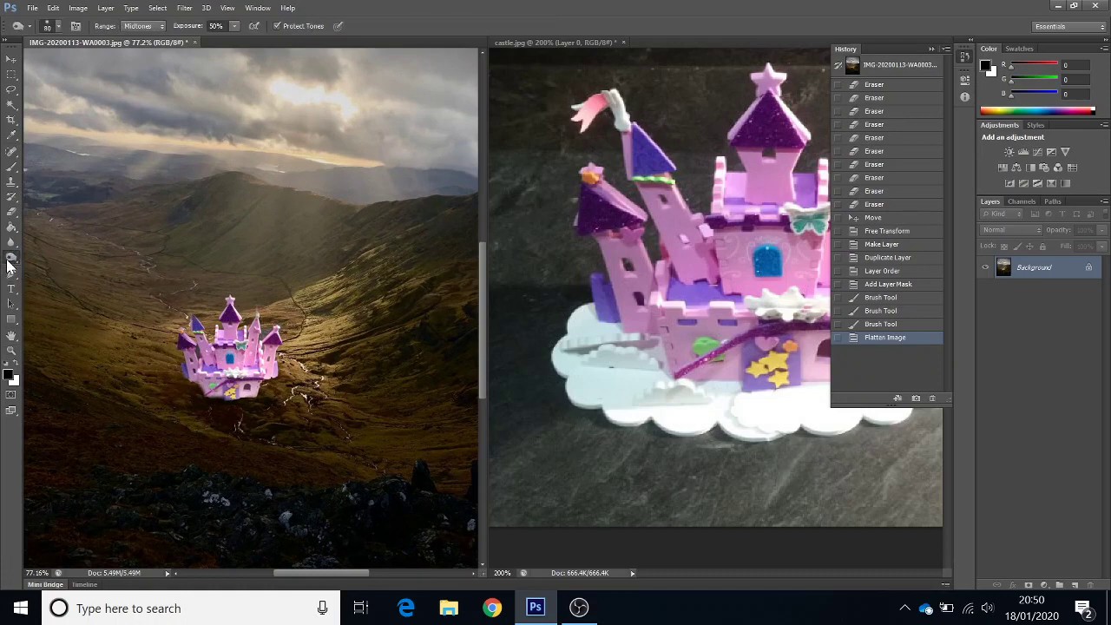
# Dodge the castle's right tower and right side to brighten them.
pyautogui.click(11, 259)
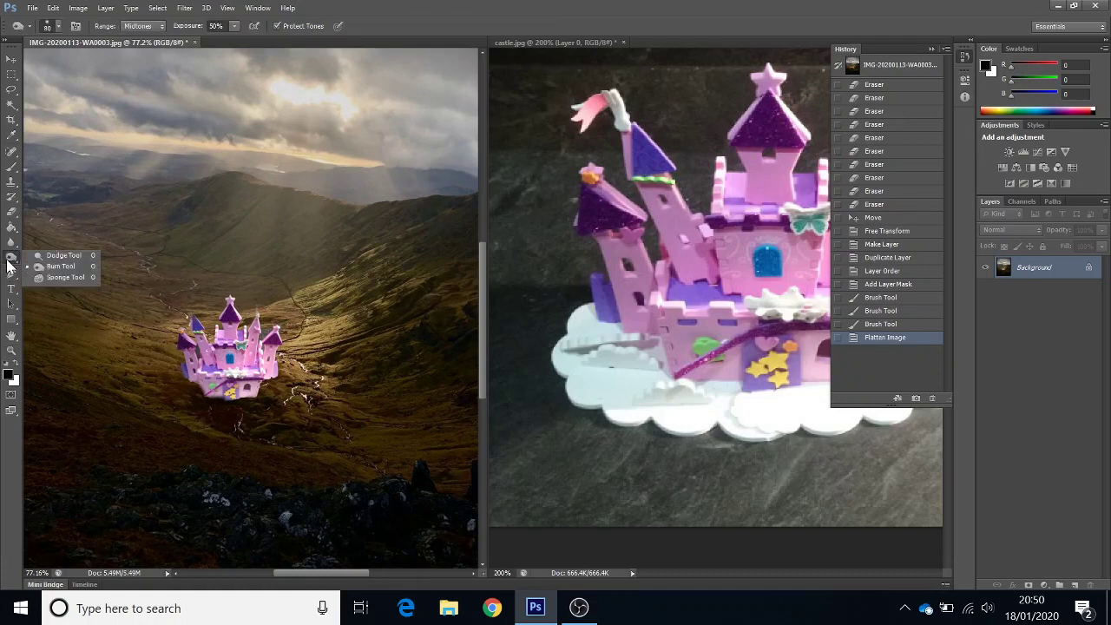
pyautogui.click(62, 265)
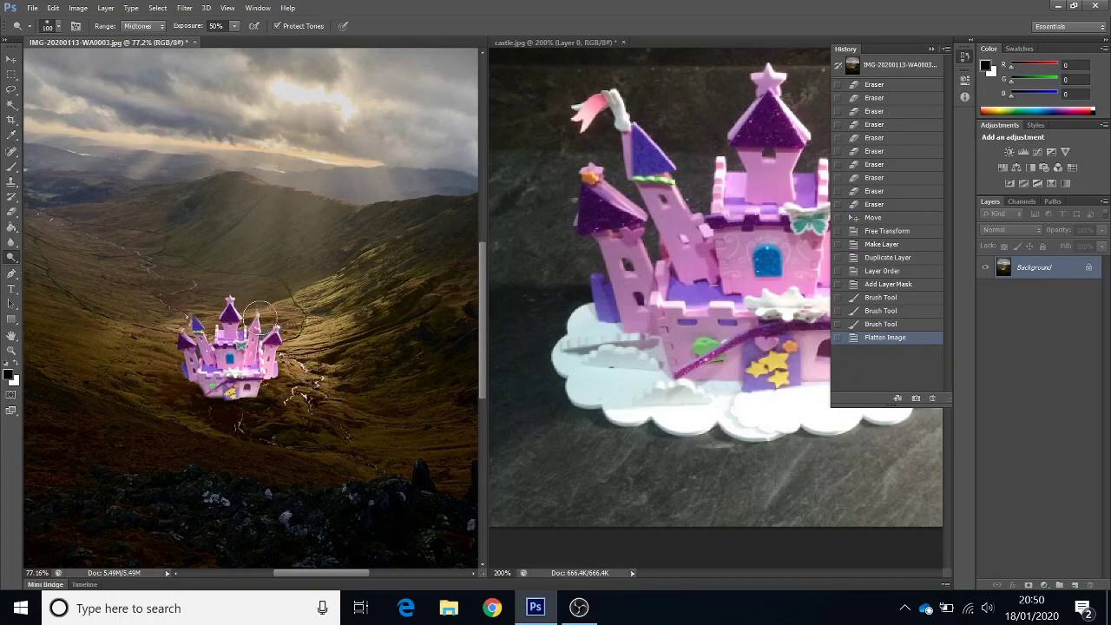
pyautogui.moveTo(259, 318)
pyautogui.mouseDown()
pyautogui.moveTo(268, 370)
pyautogui.moveTo(257, 391)
pyautogui.mouseUp()
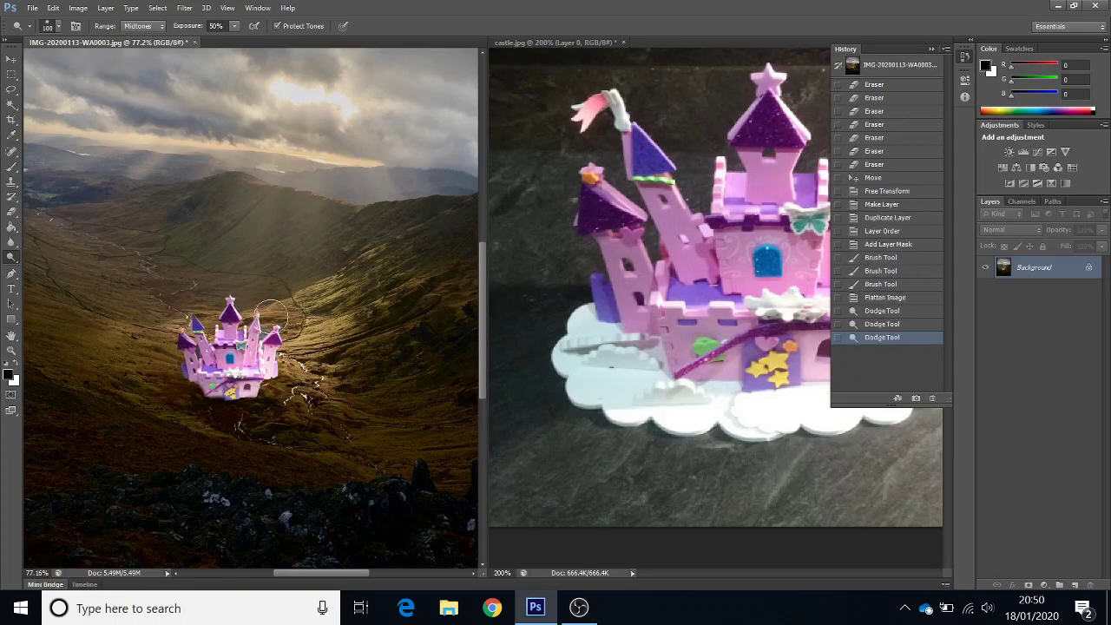
pyautogui.moveTo(271, 328); pyautogui.dragTo(265, 387)
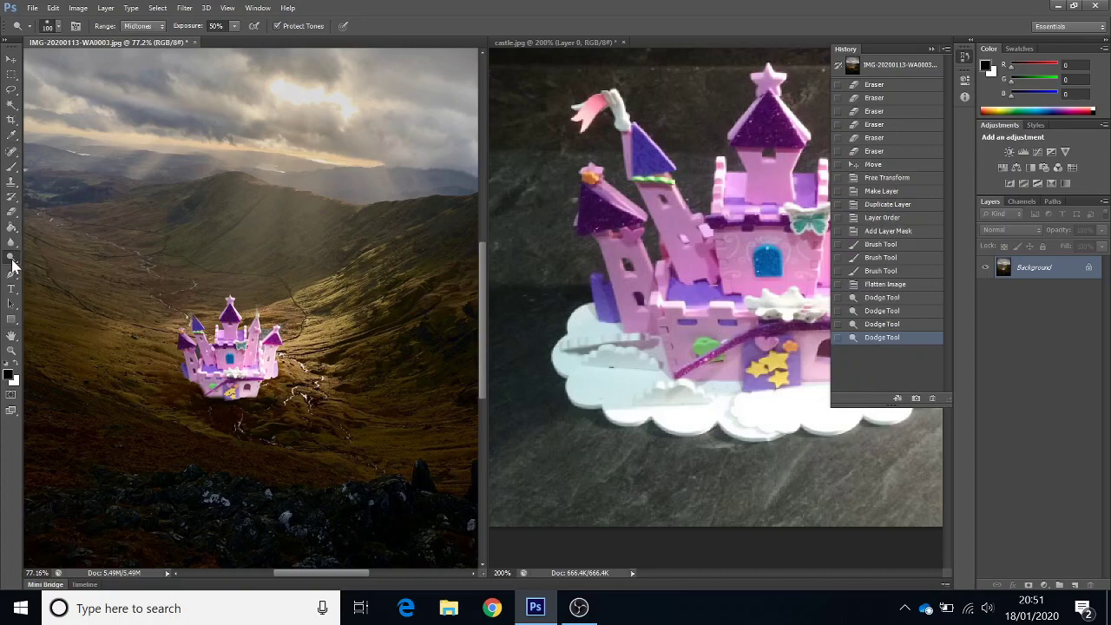
# Burn the castle's left side and the ground beneath it to darken them.
pyautogui.rightClick(12, 262)
pyautogui.click(65, 267)
pyautogui.moveTo(187, 365)
pyautogui.mouseDown()
pyautogui.moveTo(200, 348)
pyautogui.moveTo(227, 401)
pyautogui.moveTo(186, 314)
pyautogui.moveTo(222, 405)
pyautogui.moveTo(236, 406)
pyautogui.moveTo(228, 401)
pyautogui.mouseUp()
pyautogui.moveTo(210, 398)
pyautogui.mouseDown()
pyautogui.moveTo(247, 424)
pyautogui.moveTo(216, 425)
pyautogui.moveTo(214, 413)
pyautogui.moveTo(276, 419)
pyautogui.mouseUp()
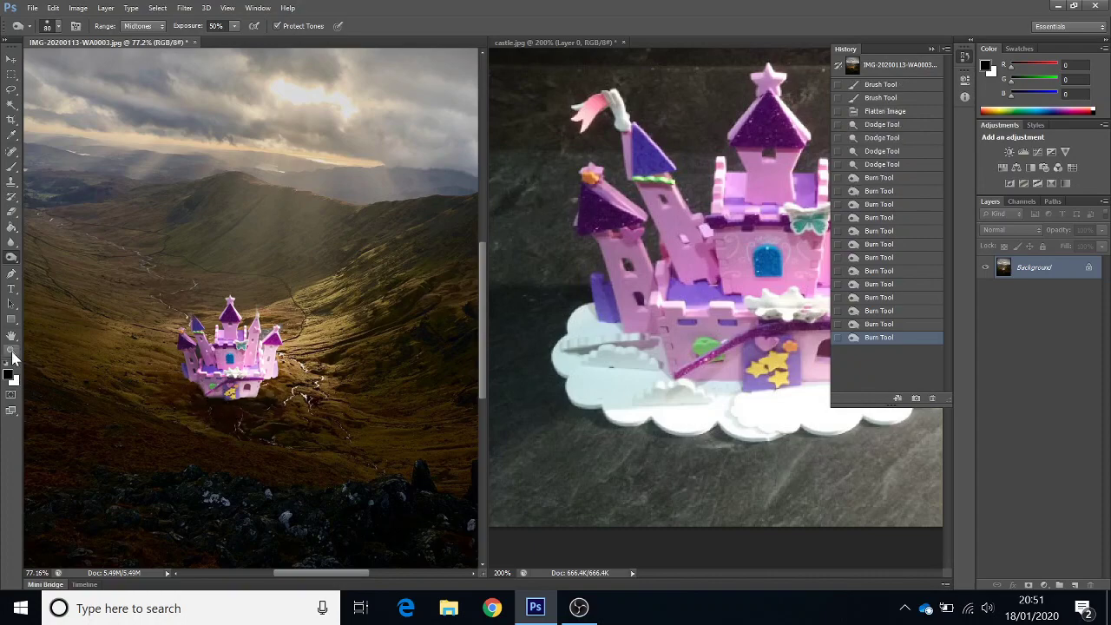
pyautogui.click(11, 350)
# Clone nearby ground texture beneath the castle and along its lower right edge, then fit the image to screen.
pyautogui.moveTo(213, 392); pyautogui.dragTo(278, 392)
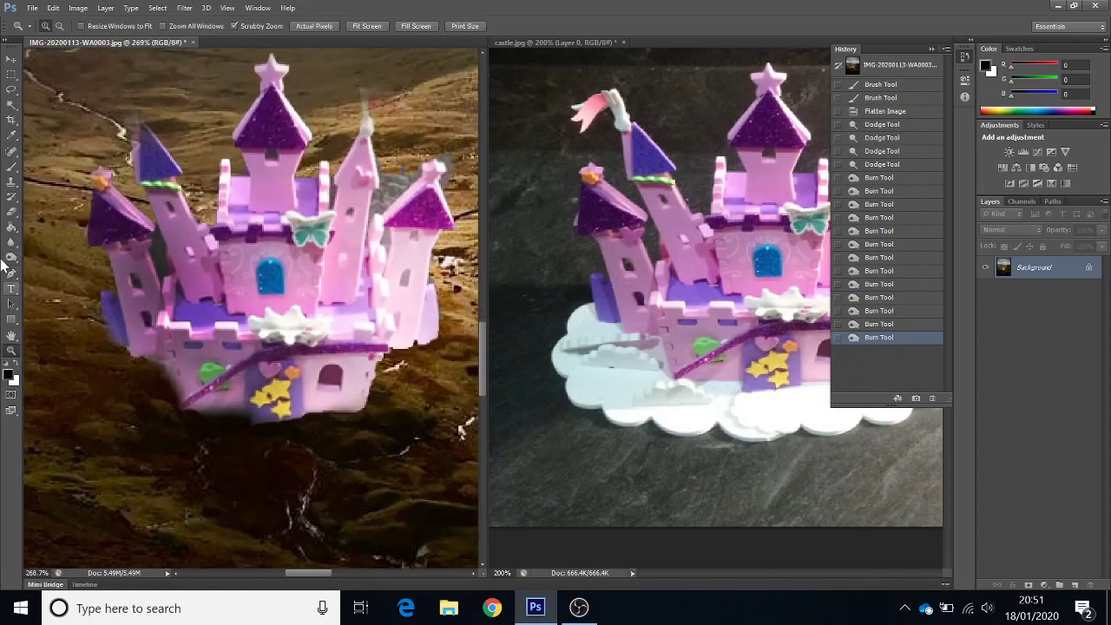
pyautogui.click(11, 182)
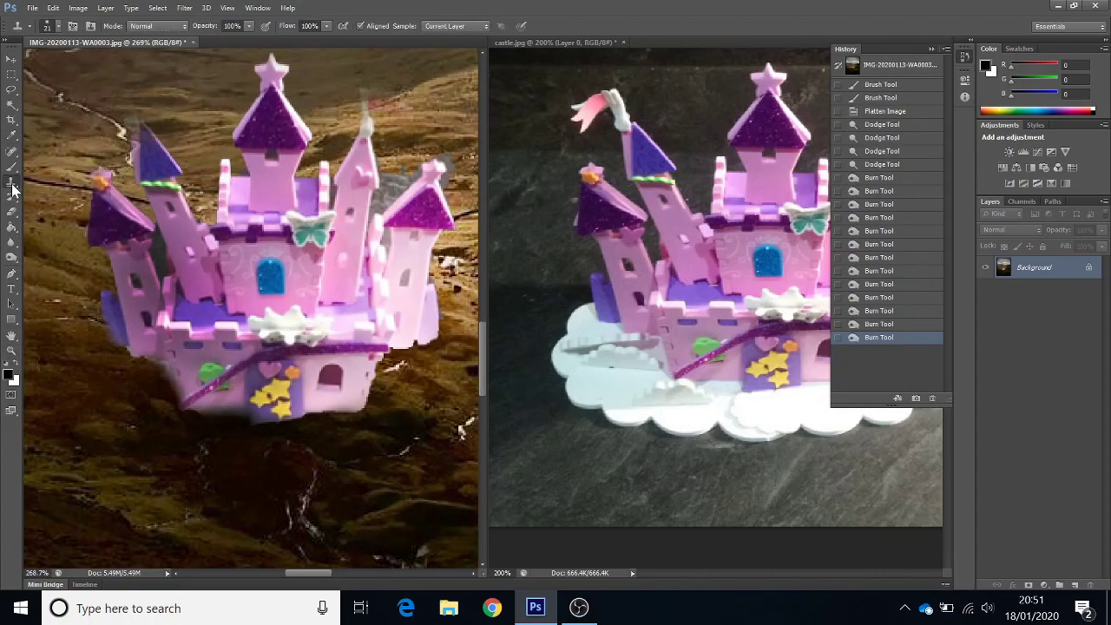
pyautogui.keyDown('alt'); pyautogui.click(330, 427); pyautogui.keyUp('alt')
pyautogui.moveTo(327, 425)
pyautogui.mouseDown()
pyautogui.moveTo(357, 413)
pyautogui.moveTo(330, 409)
pyautogui.moveTo(256, 432)
pyautogui.moveTo(204, 427)
pyautogui.moveTo(153, 409)
pyautogui.moveTo(150, 386)
pyautogui.mouseUp()
pyautogui.moveTo(357, 407)
pyautogui.mouseDown()
pyautogui.moveTo(395, 358)
pyautogui.moveTo(441, 337)
pyautogui.mouseUp()
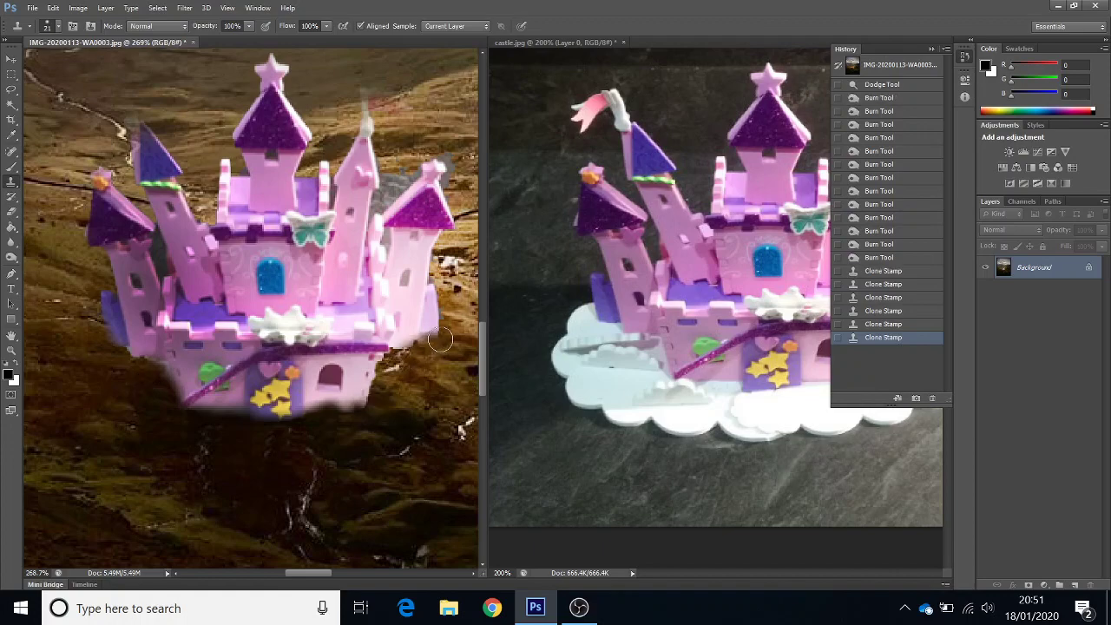
pyautogui.click(11, 350)
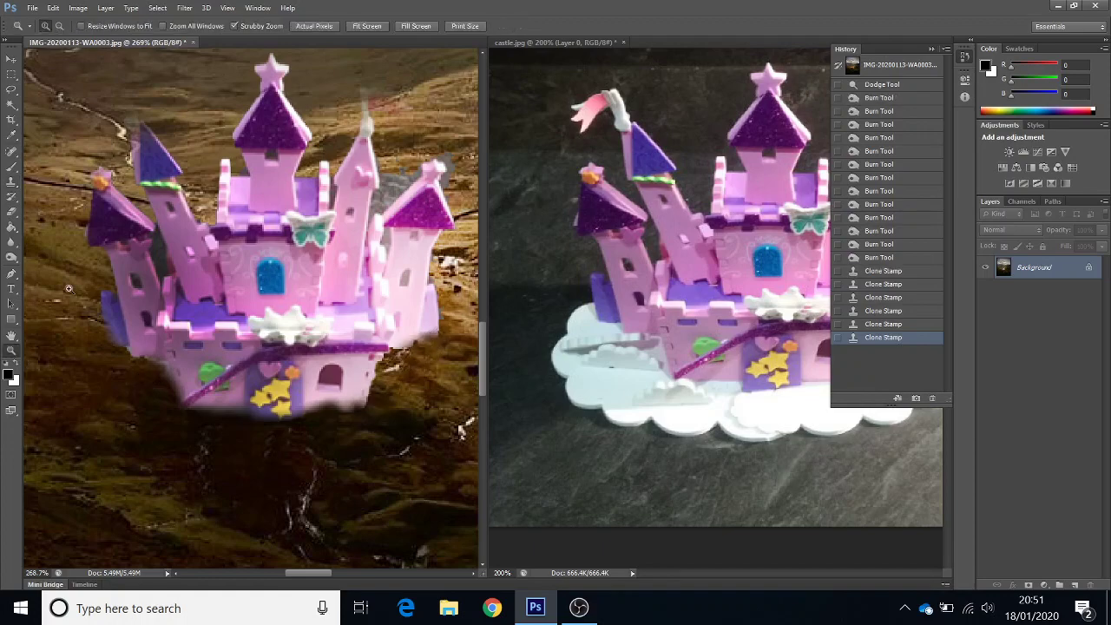
pyautogui.click(381, 25)
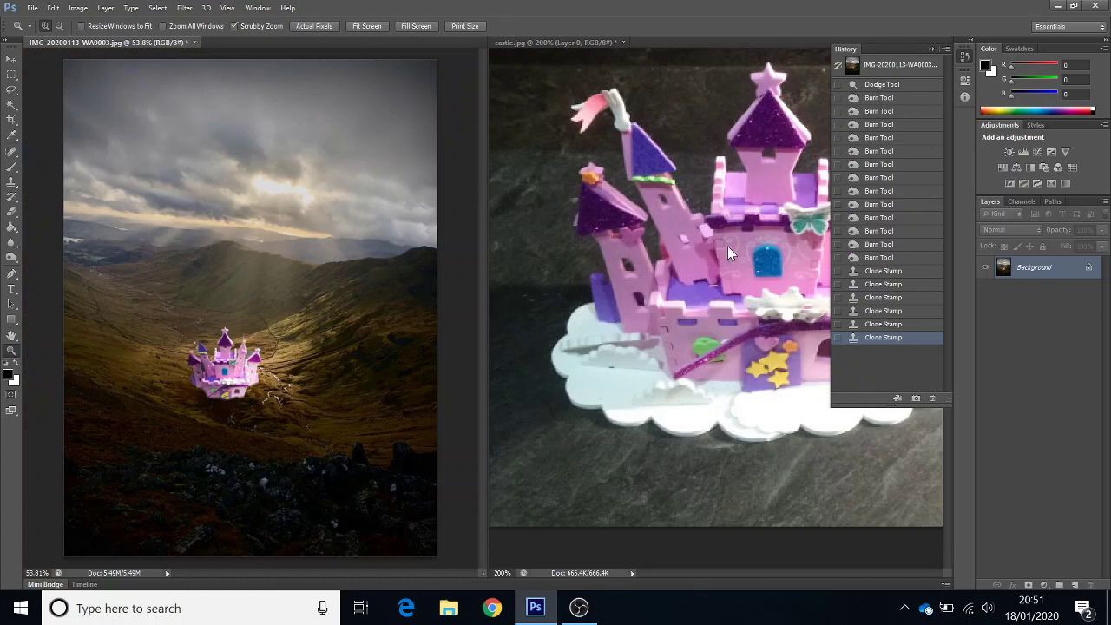